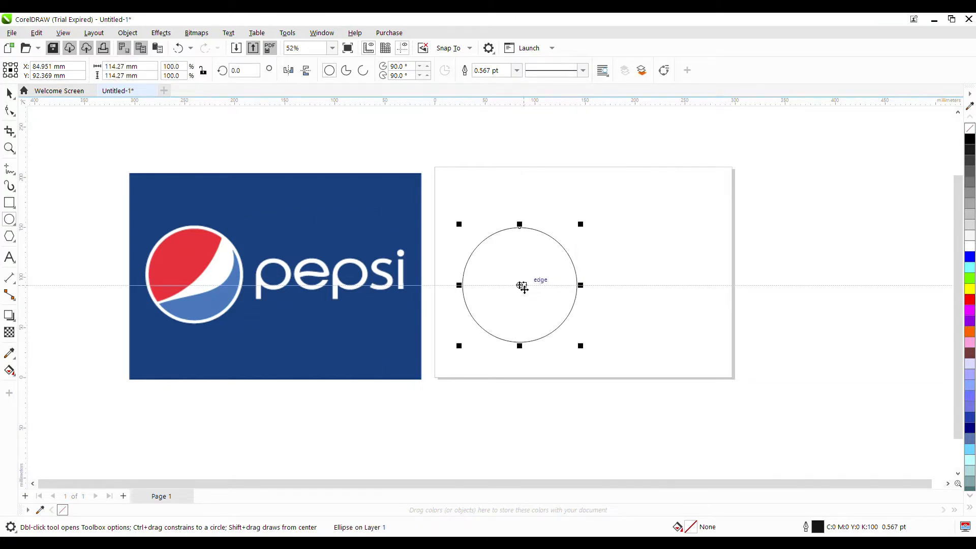
Step: Draw two nearly parallel diagonal lines across the circle from upper right to lower left, about 67 × 86 mm and 70 × 87 mm
click(738, 227)
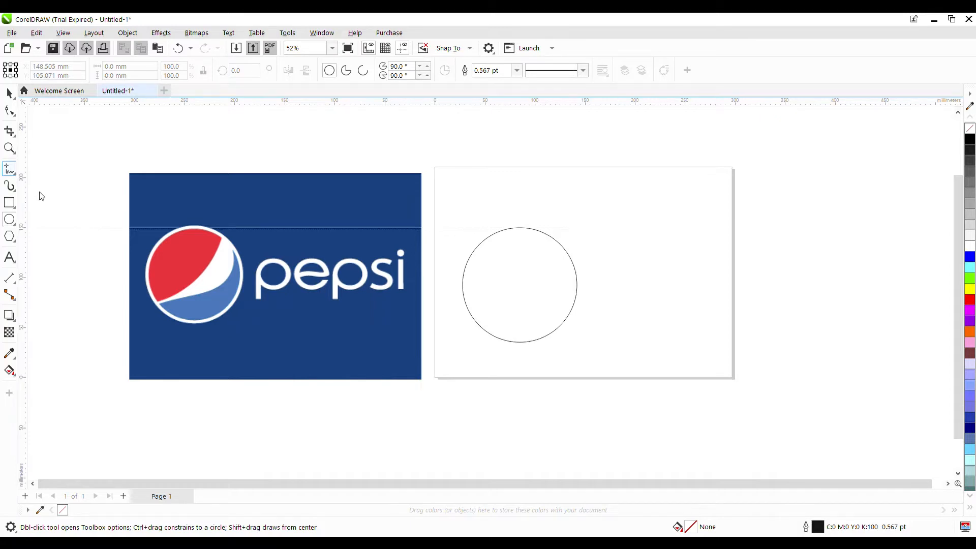
key(F5)
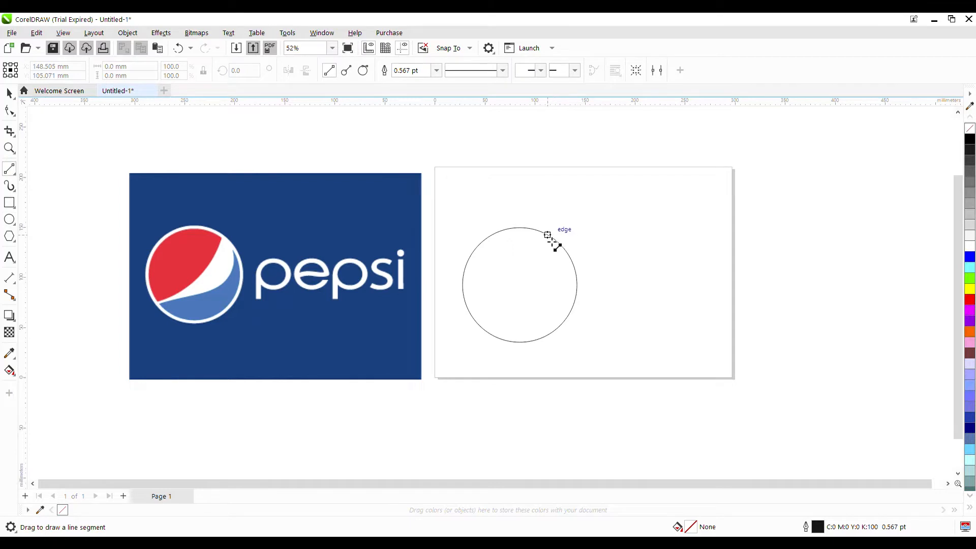
mouse_move(540, 232)
mouse_down()
mouse_move(542, 252)
mouse_move(477, 325)
mouse_up()
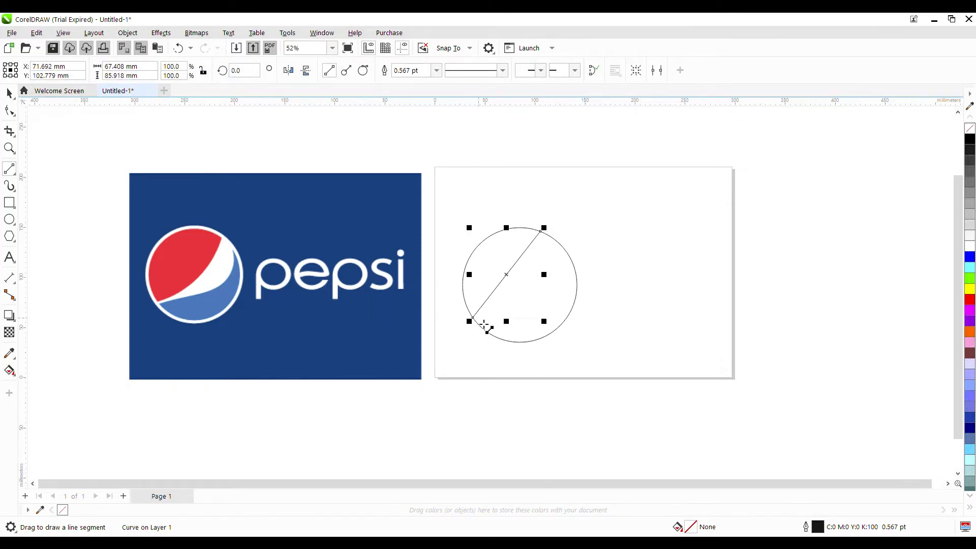
drag(474, 321, 546, 233)
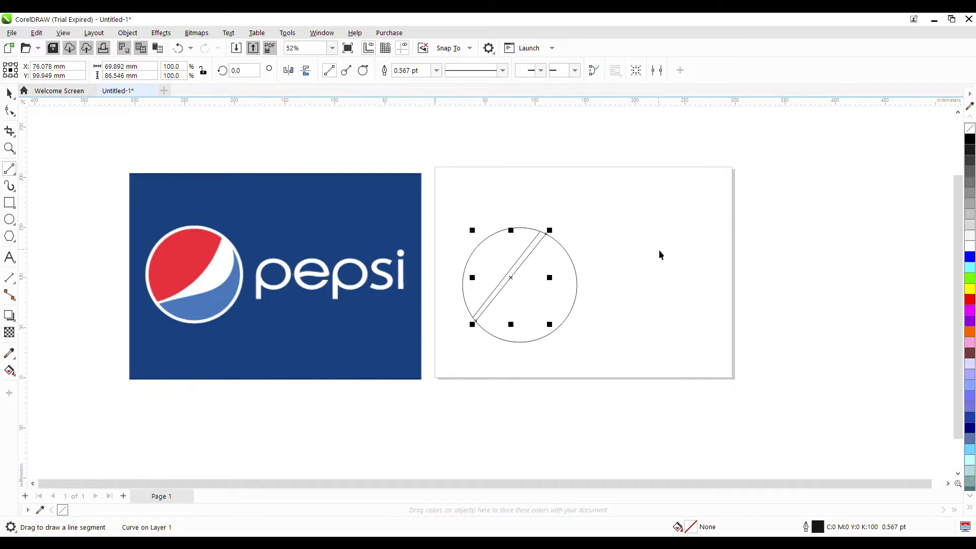
key(space)
click(660, 254)
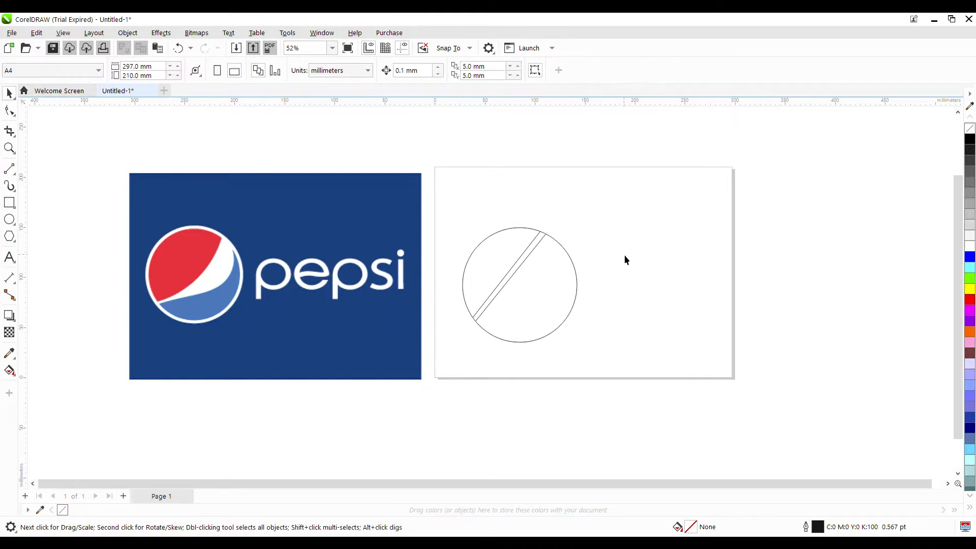
Step: Convert the lower of the two diagonal lines to a curve and bow it toward the circle's lower-right edge
click(515, 276)
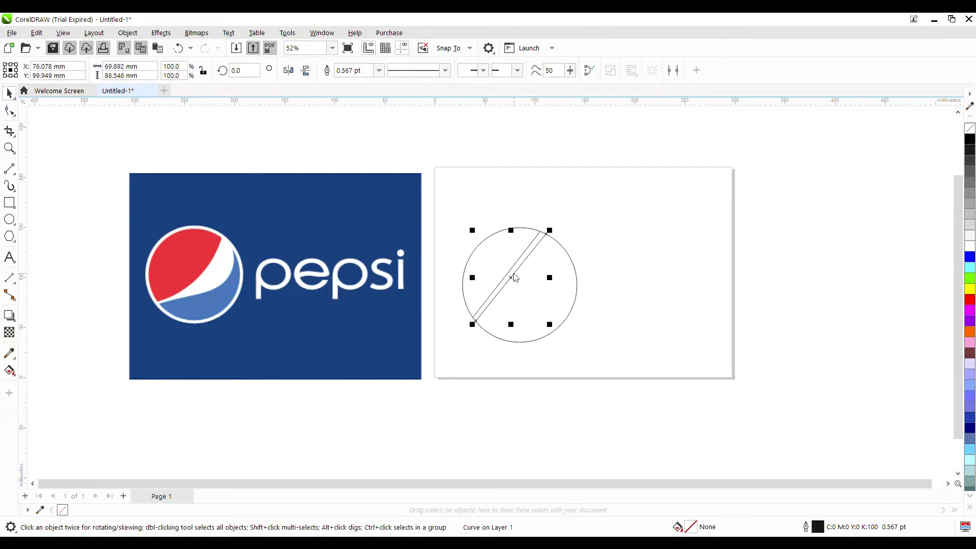
double_click(497, 296)
right_click(497, 296)
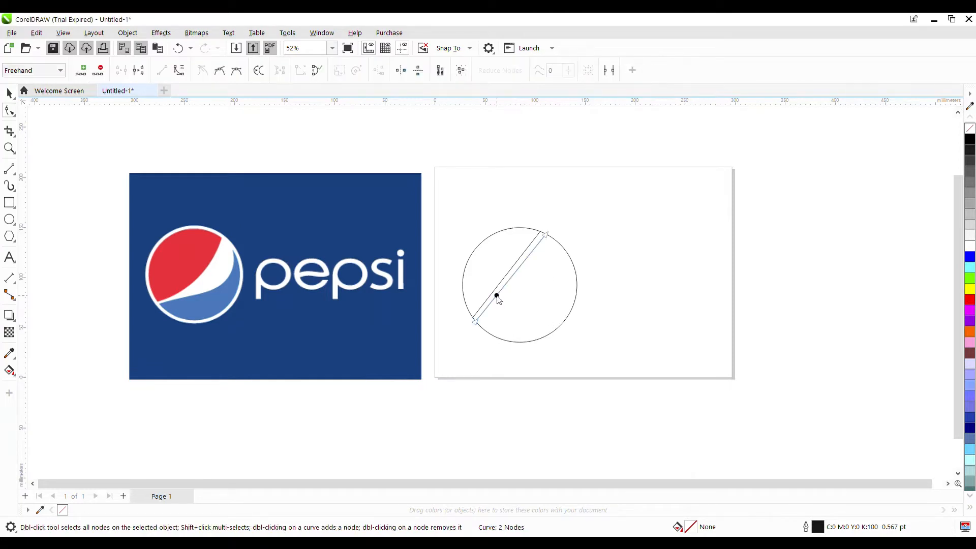
click(541, 381)
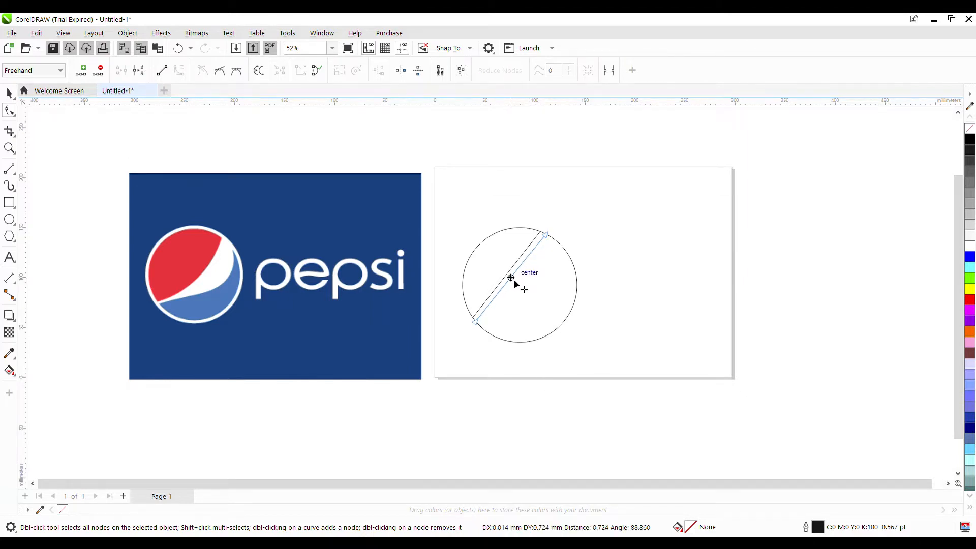
drag(513, 279, 554, 295)
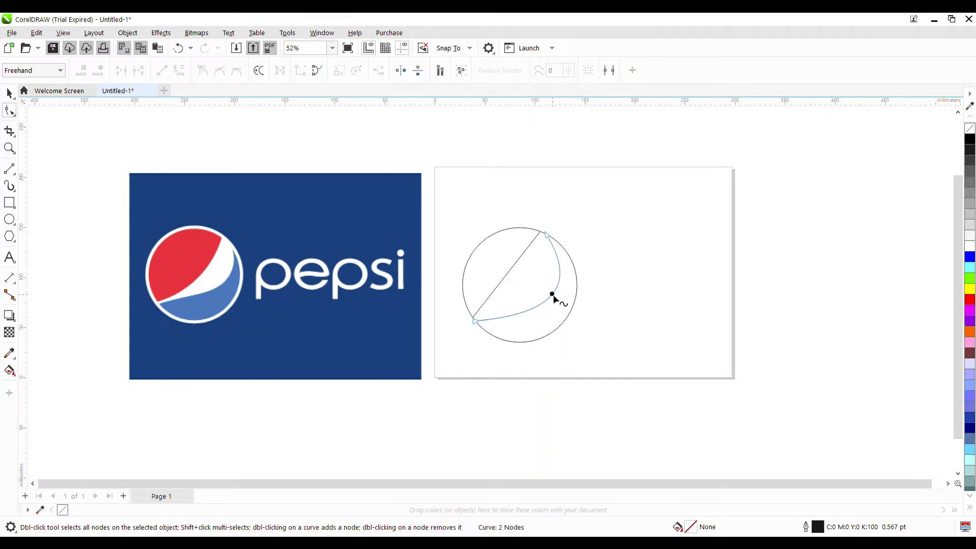
Step: Add two nodes along the lower part of the bowed curve
click(512, 316)
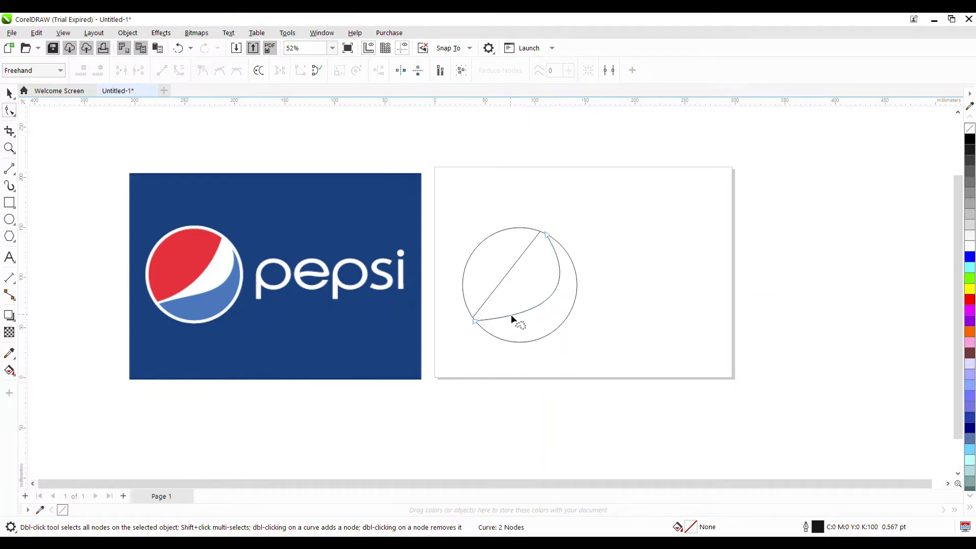
double_click(550, 297)
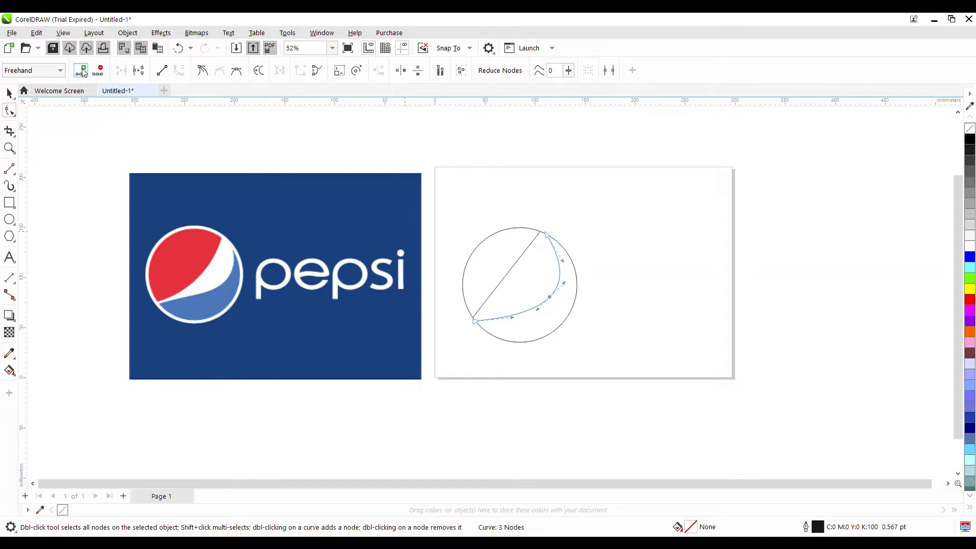
click(83, 72)
drag(522, 312, 551, 295)
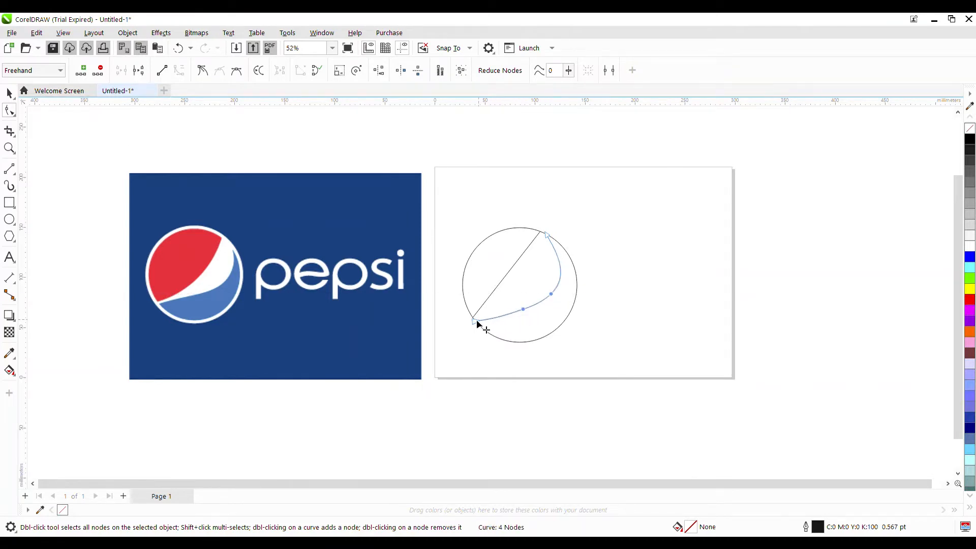
Step: Shift the bowed curve's lower end farther along the circle's edge and delete the added node nearest that end
drag(474, 324, 480, 327)
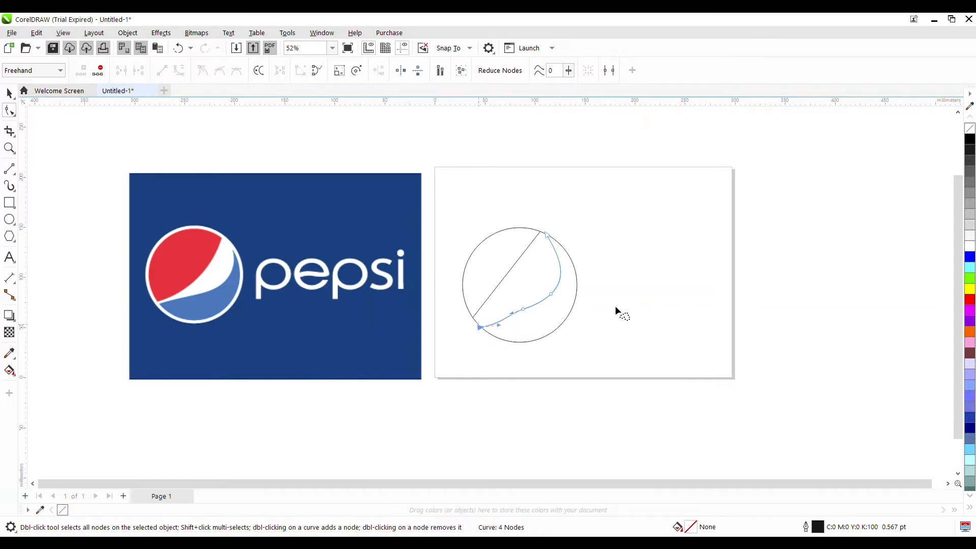
click(522, 310)
click(100, 70)
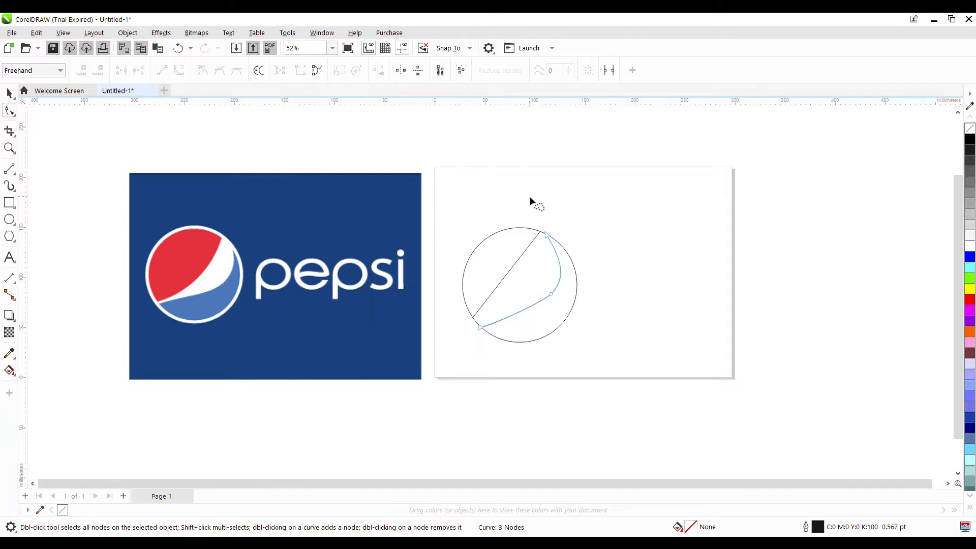
key(space)
click(644, 233)
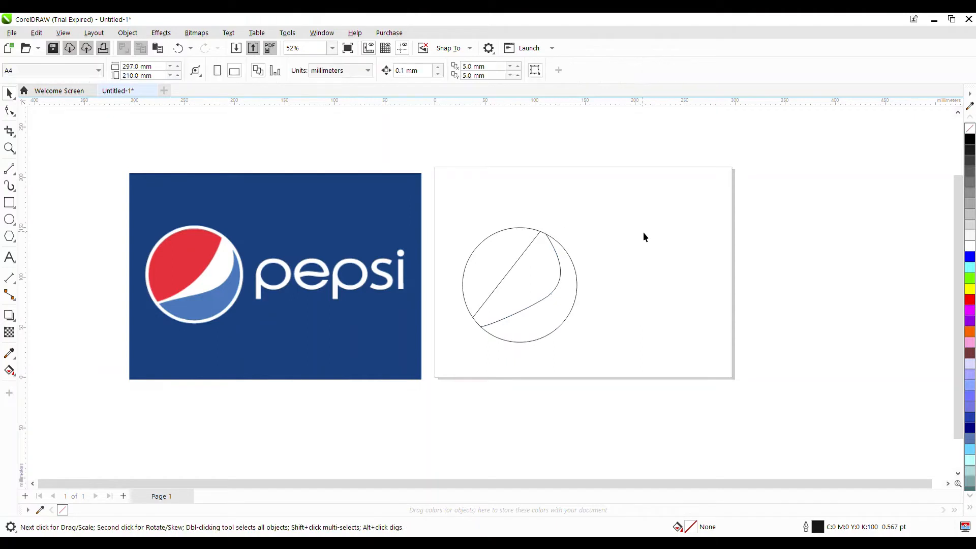
Step: Convert the remaining straight diagonal line to a curve and bend it gently toward the lower right
click(503, 280)
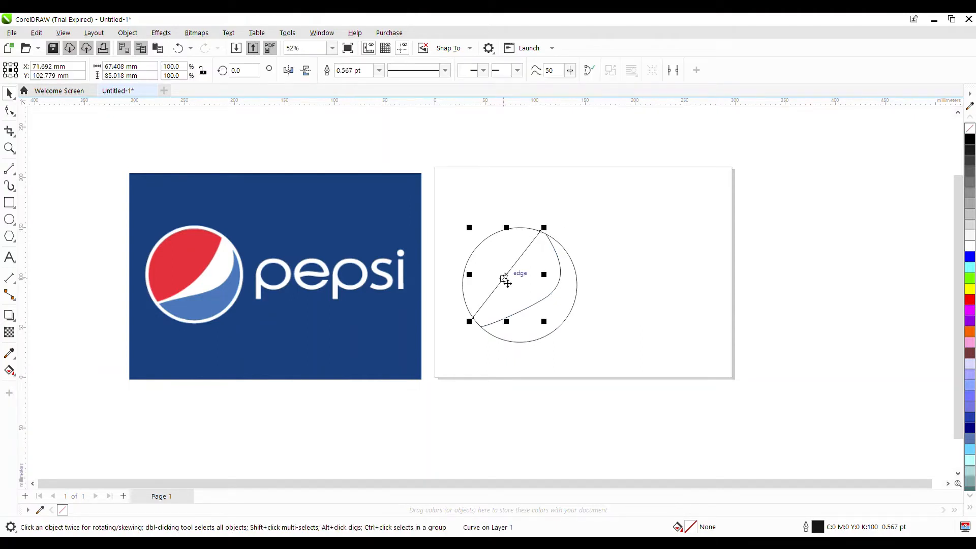
key(space)
click(503, 279)
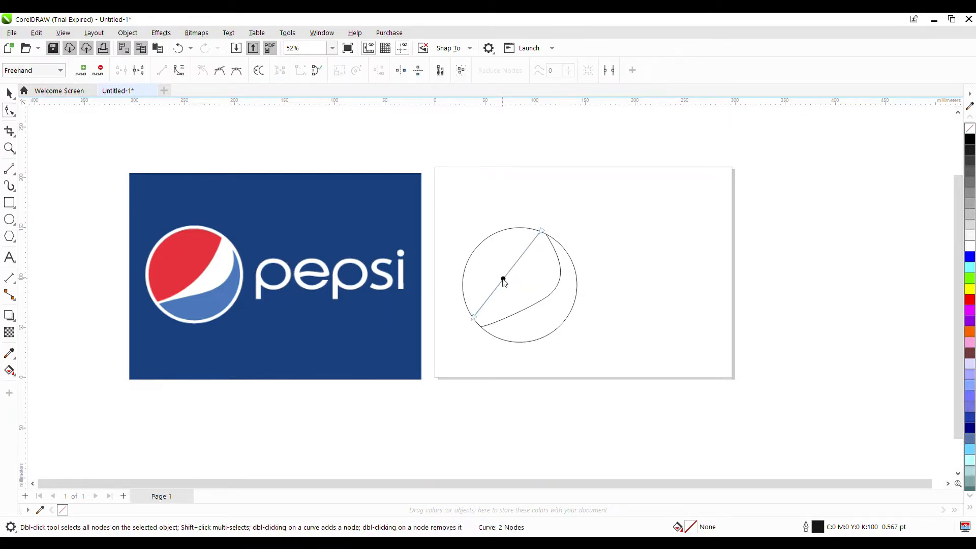
click(561, 357)
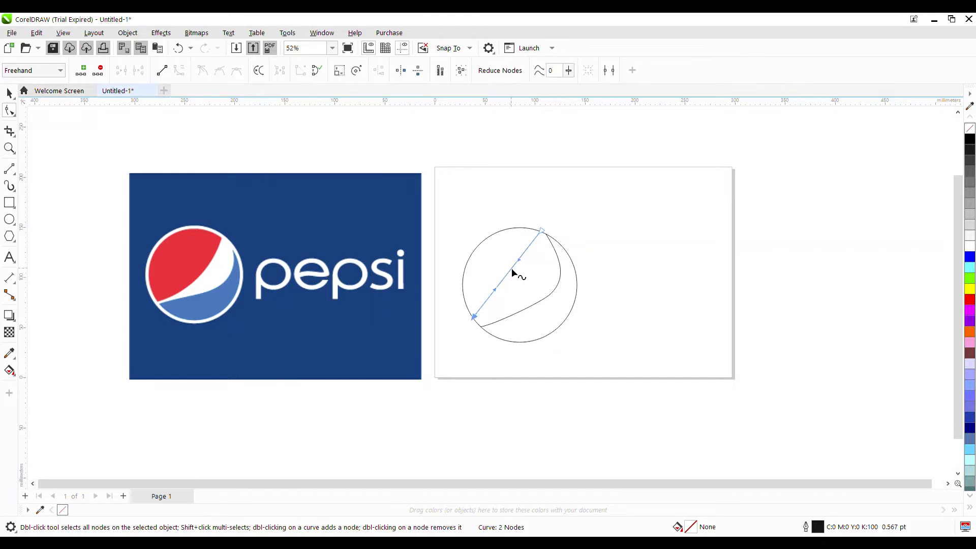
drag(509, 273, 529, 286)
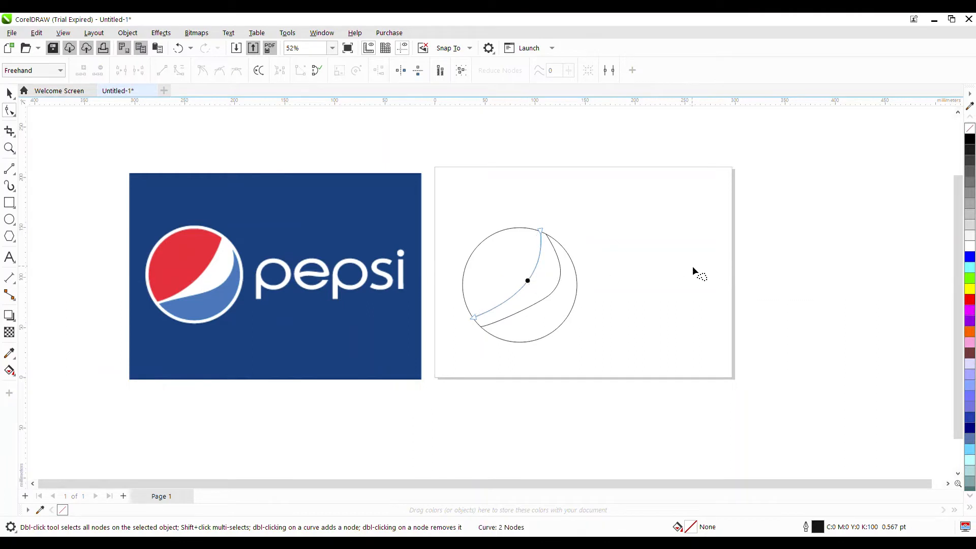
key(space)
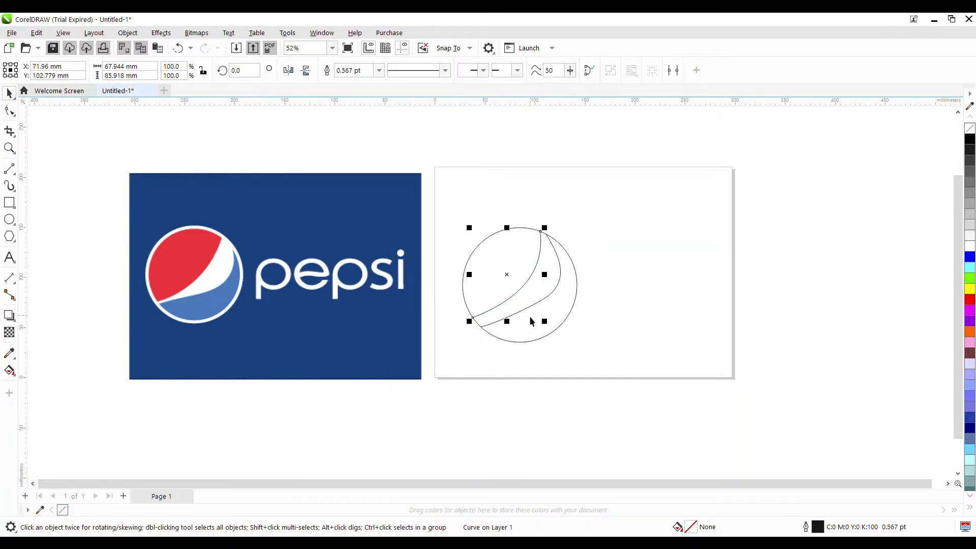
key(Escape)
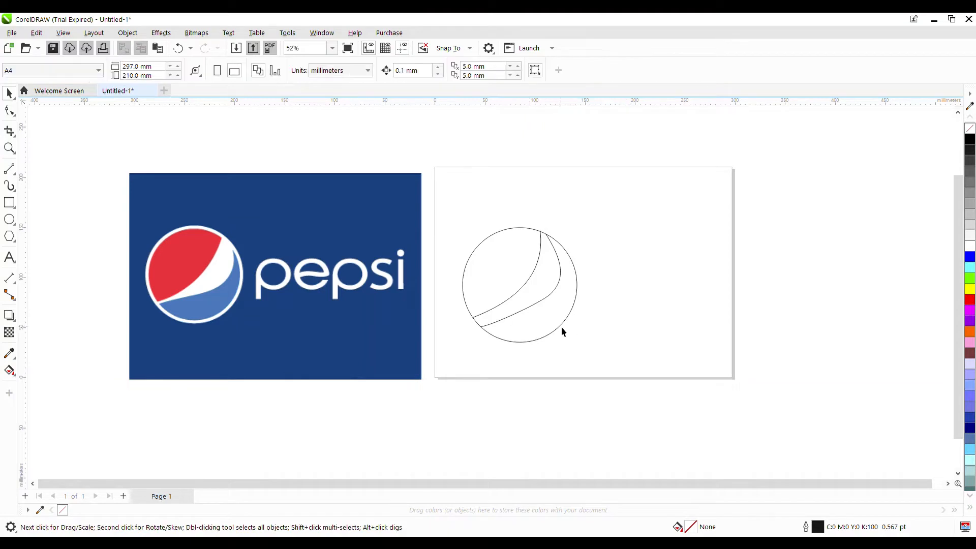
Step: Move the outer bowed curve up and left so its lower end nearly meets the inner curve's lower end
click(489, 330)
drag(483, 329, 476, 322)
click(653, 301)
Step: Move the outer curve's upper end down along the circle's edge and pull its middle node lower
double_click(556, 268)
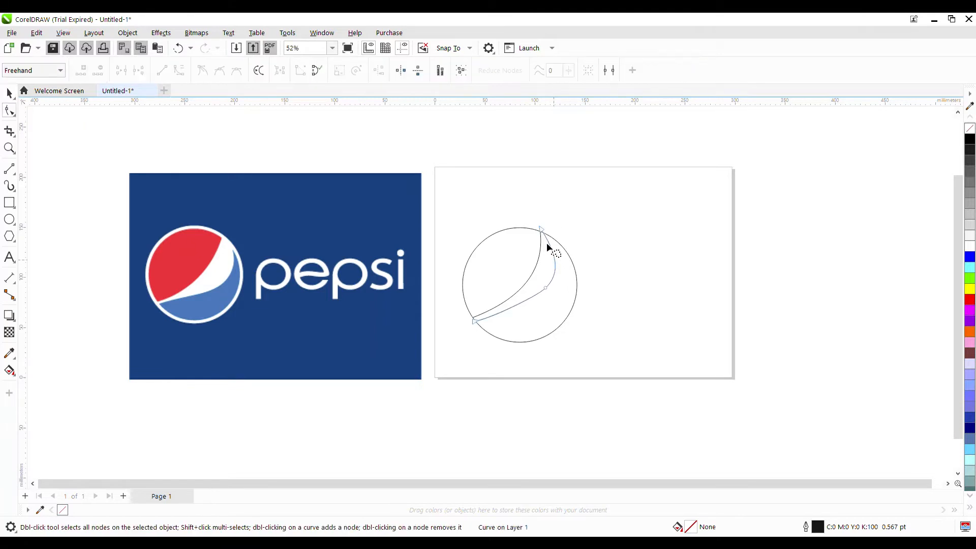
drag(542, 229, 560, 240)
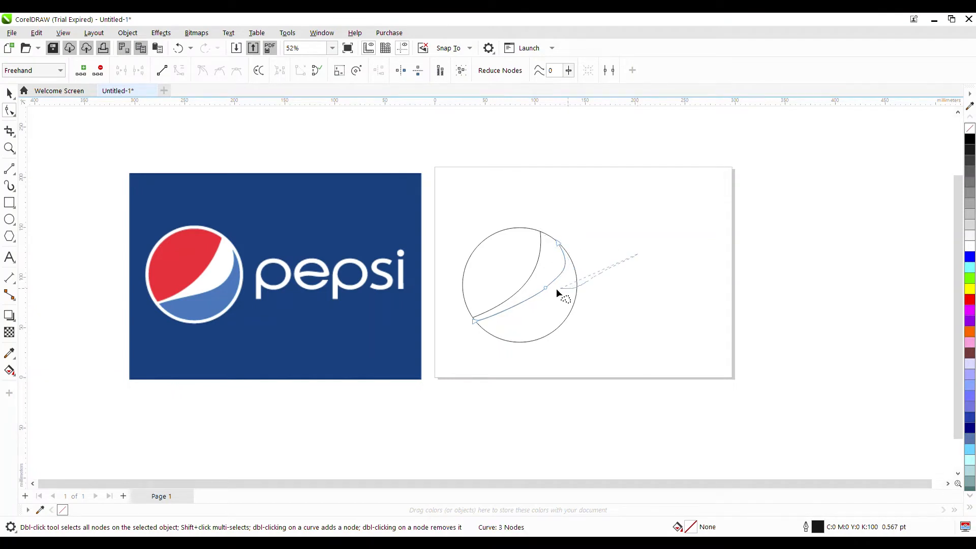
drag(546, 288, 549, 308)
click(647, 306)
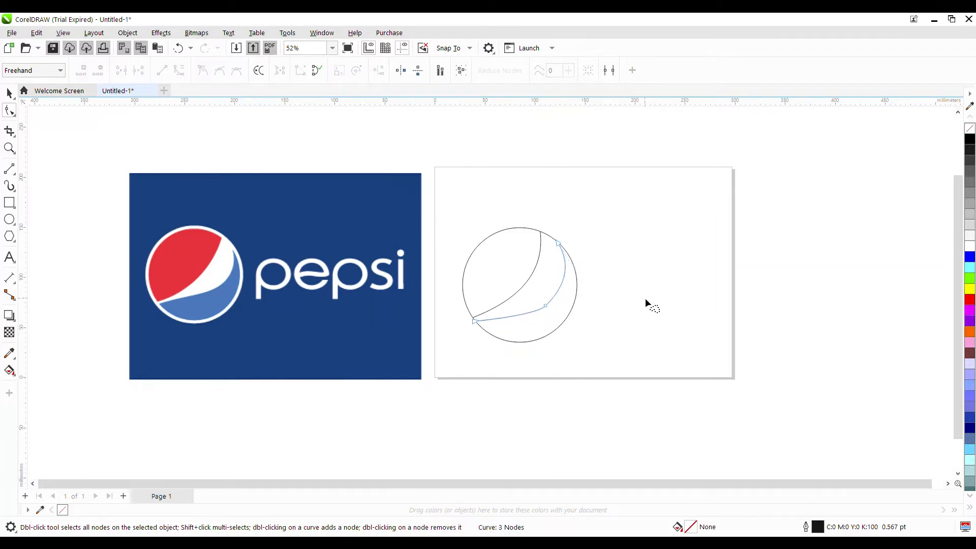
Step: Reshape the outer curve's lower segment between its middle node and lower-left end
click(523, 313)
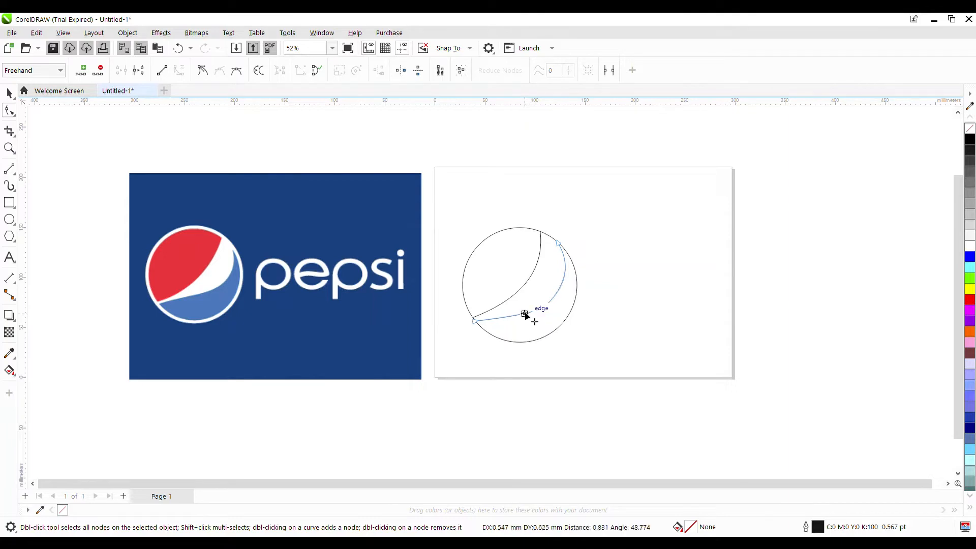
click(650, 305)
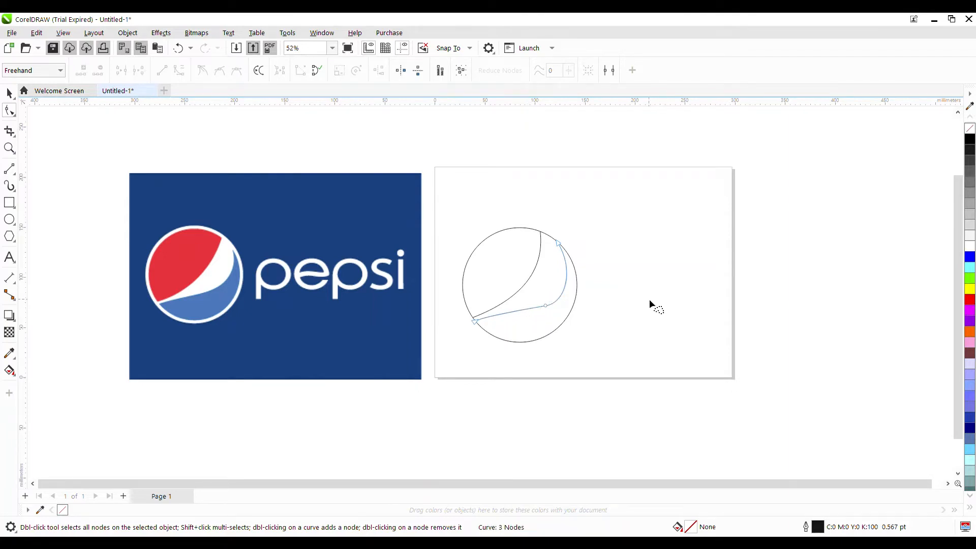
key(space)
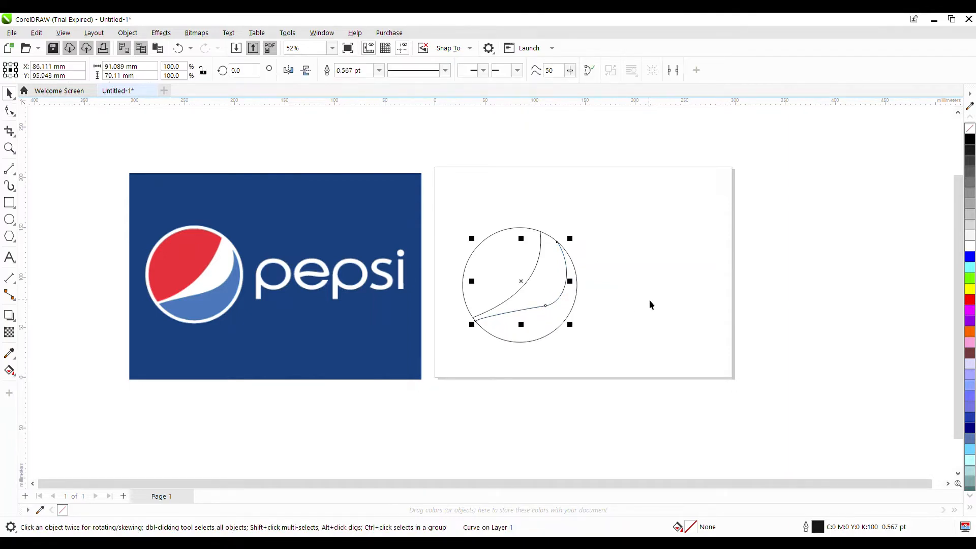
click(650, 305)
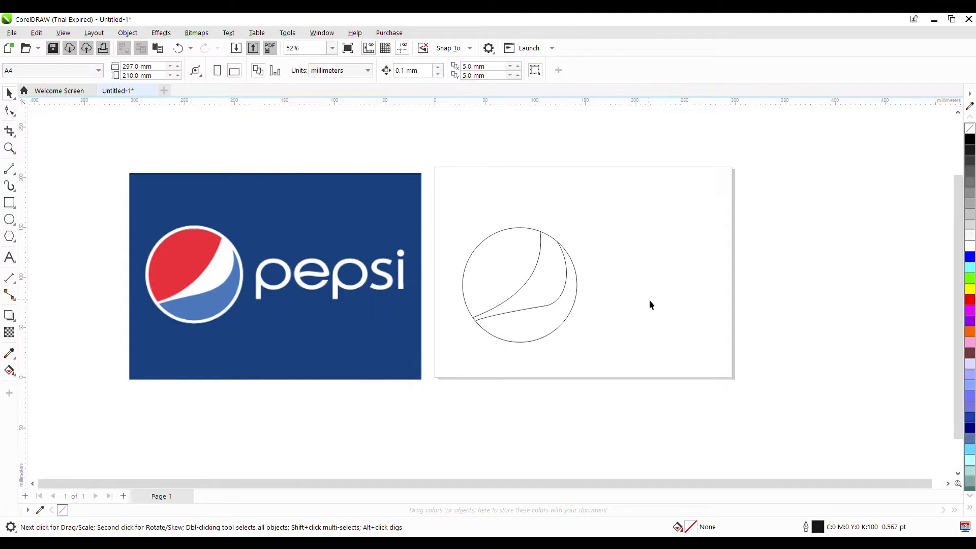
Step: Delete the outer curve's middle node, leaving a single segment between its two ends
double_click(529, 312)
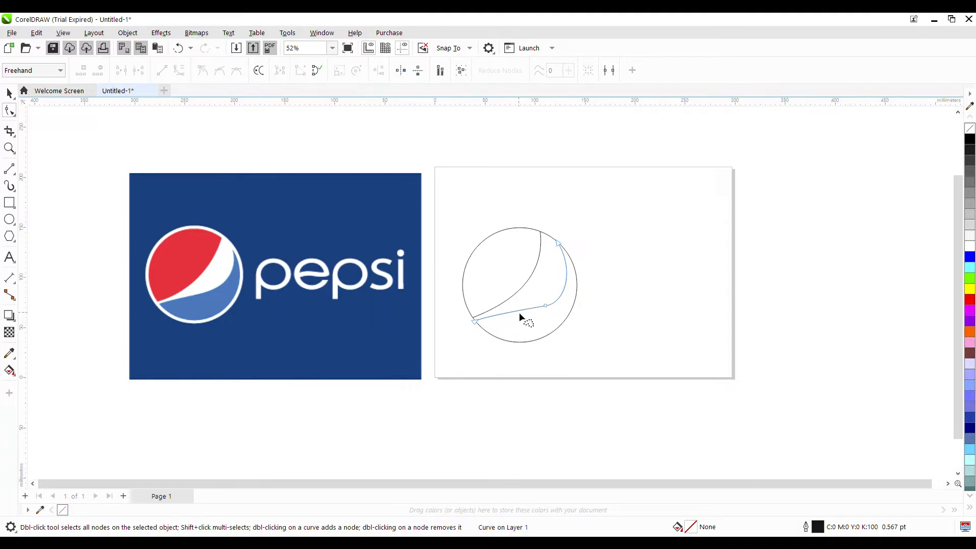
click(517, 313)
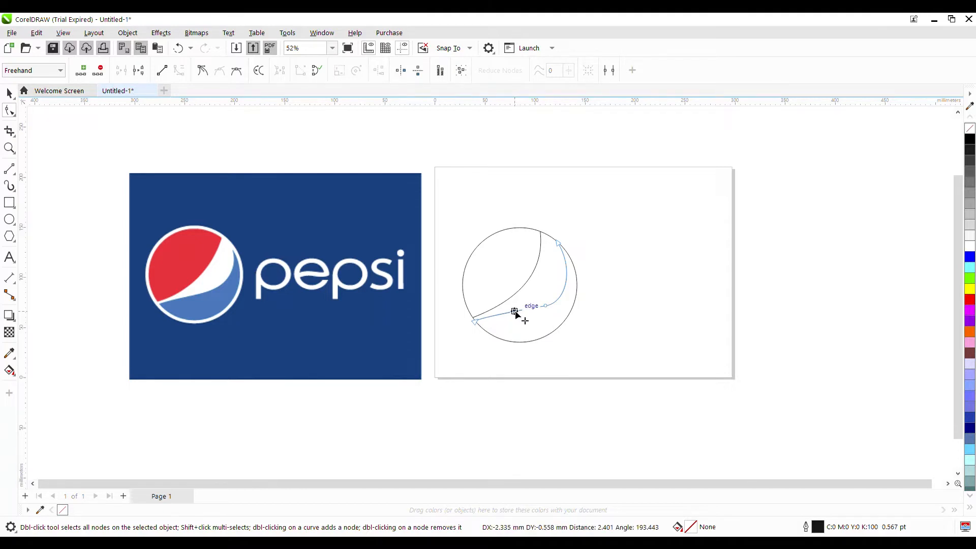
click(546, 305)
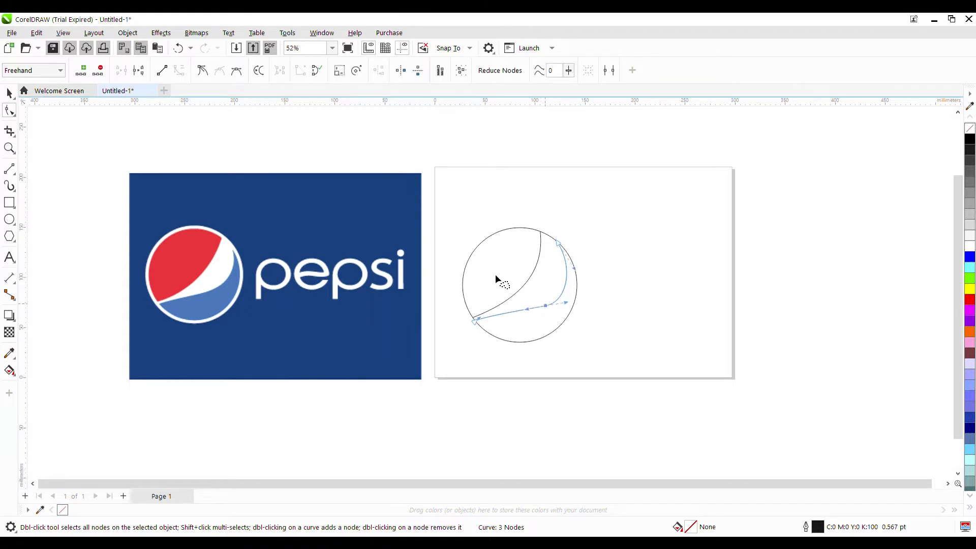
click(104, 75)
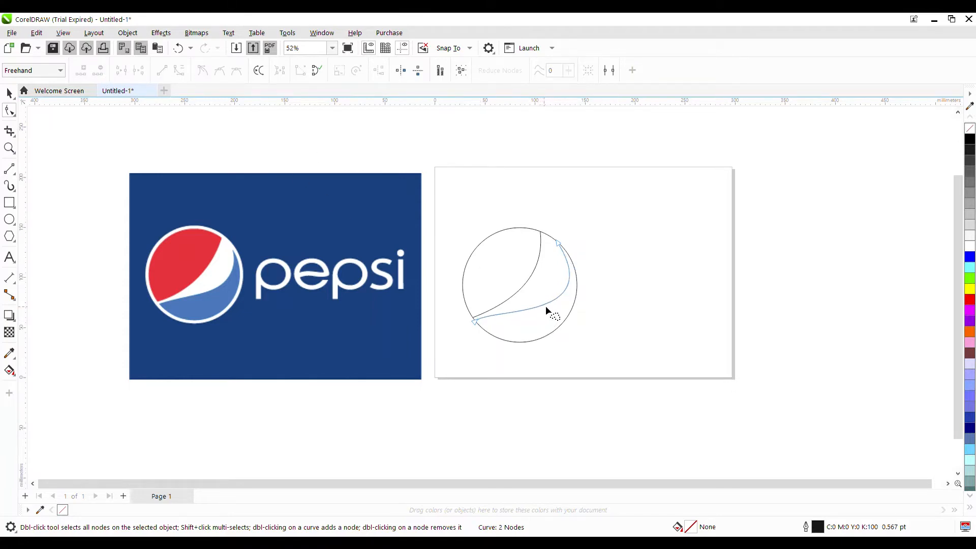
Step: Pull the outer curve's right bend slightly inward and raise its lower-left part into an S-shaped wave like the reference logo
drag(560, 295, 557, 296)
drag(510, 314, 508, 310)
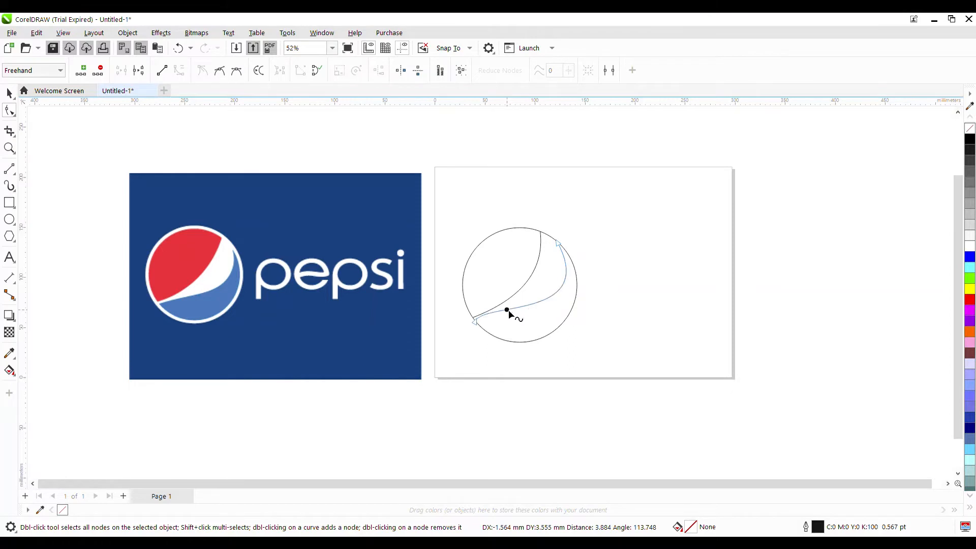
click(651, 288)
key(space)
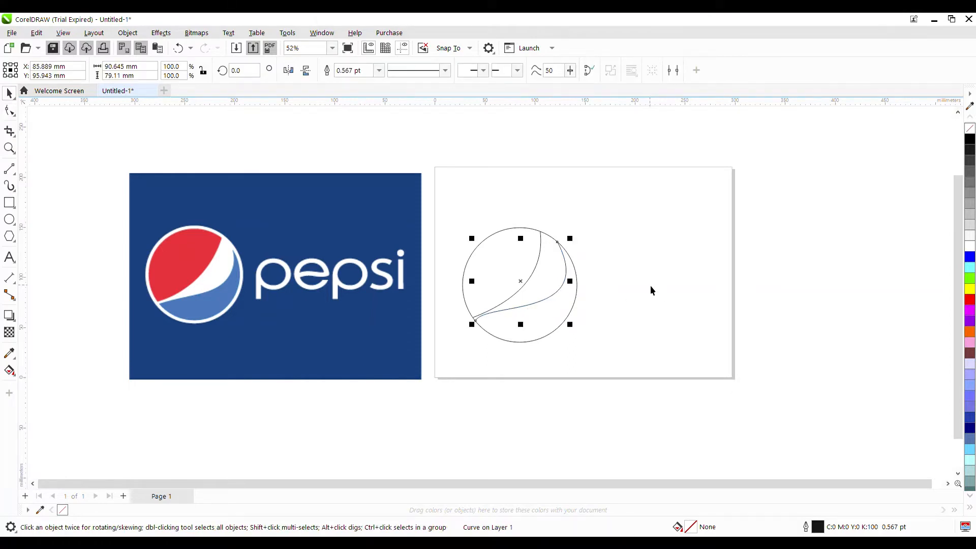
click(650, 286)
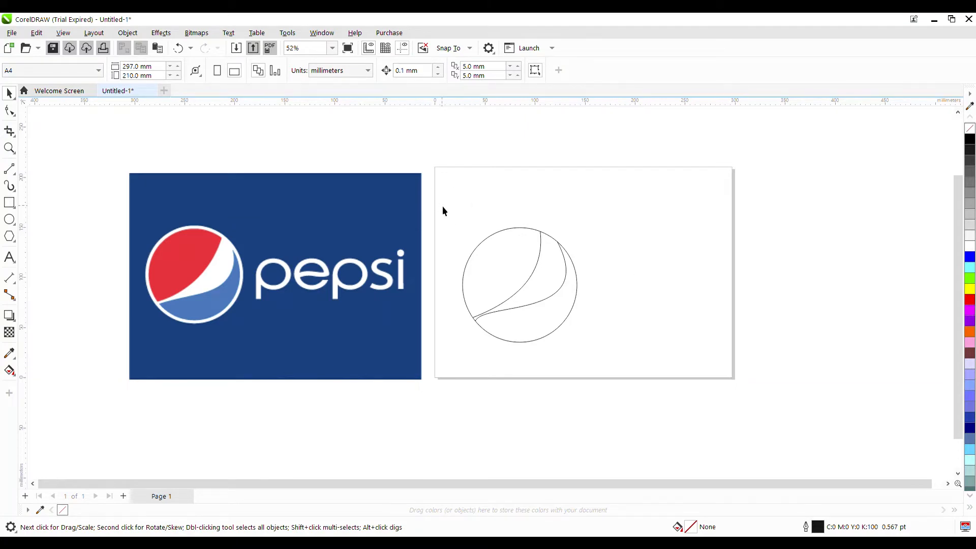
Step: Duplicate the circle together with its two wave curves and place the copy to the right of the original
scroll(526, 318, up, 3)
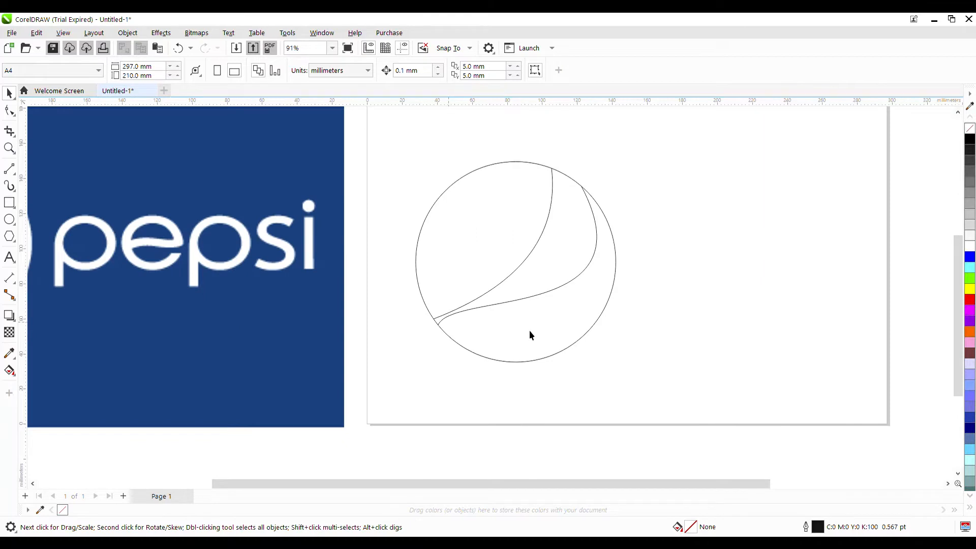
scroll(545, 336, down, 2)
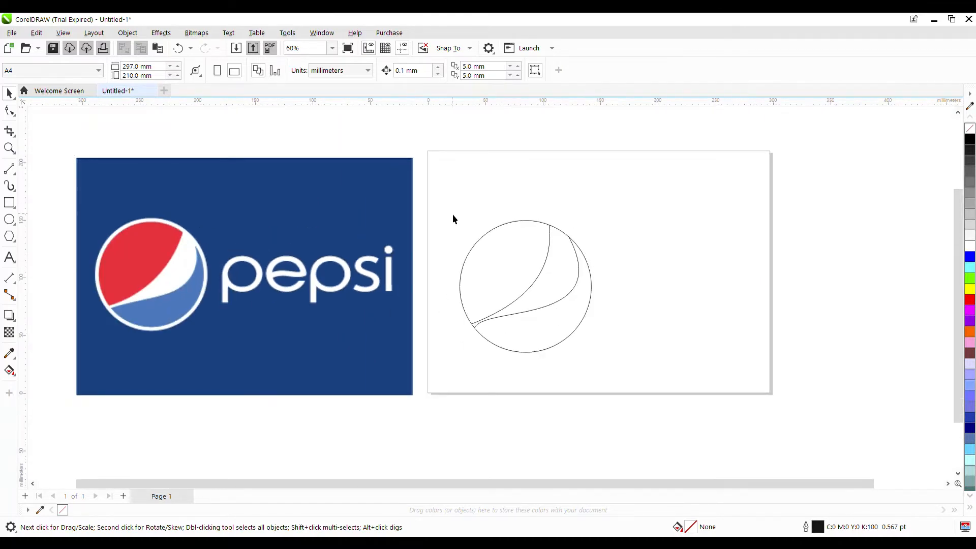
drag(445, 218, 624, 358)
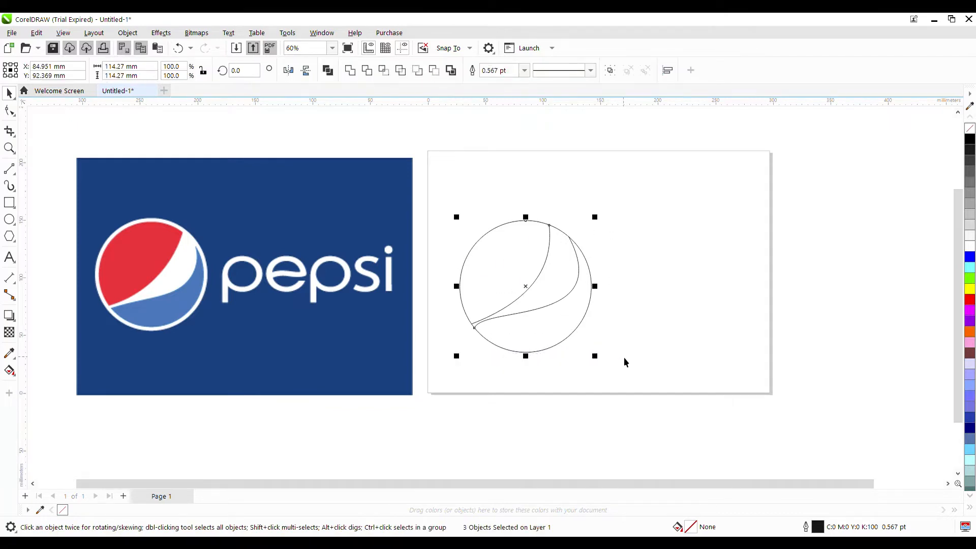
drag(558, 304, 700, 290)
Step: Delete both wave curves from the copy so that only its circle remains
key(F10)
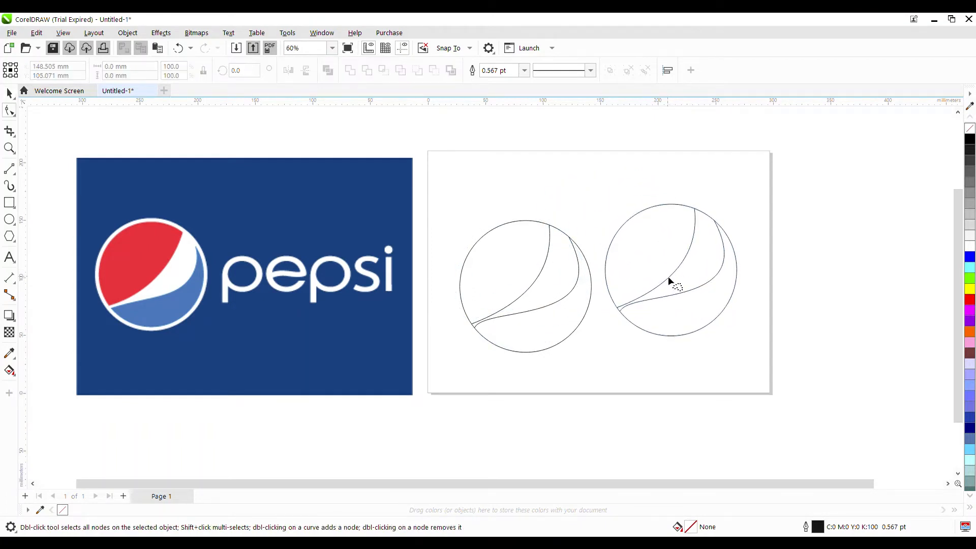
click(670, 281)
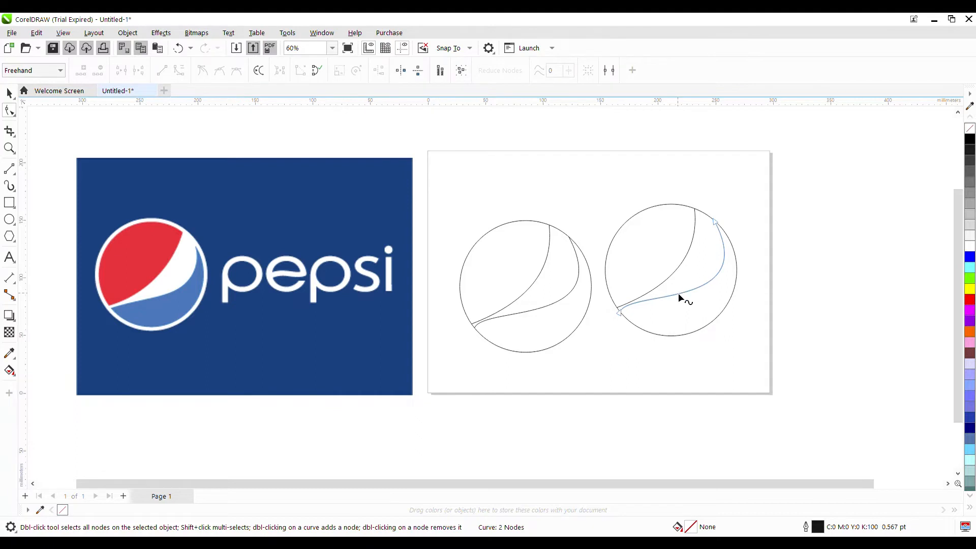
click(678, 294)
key(Delete)
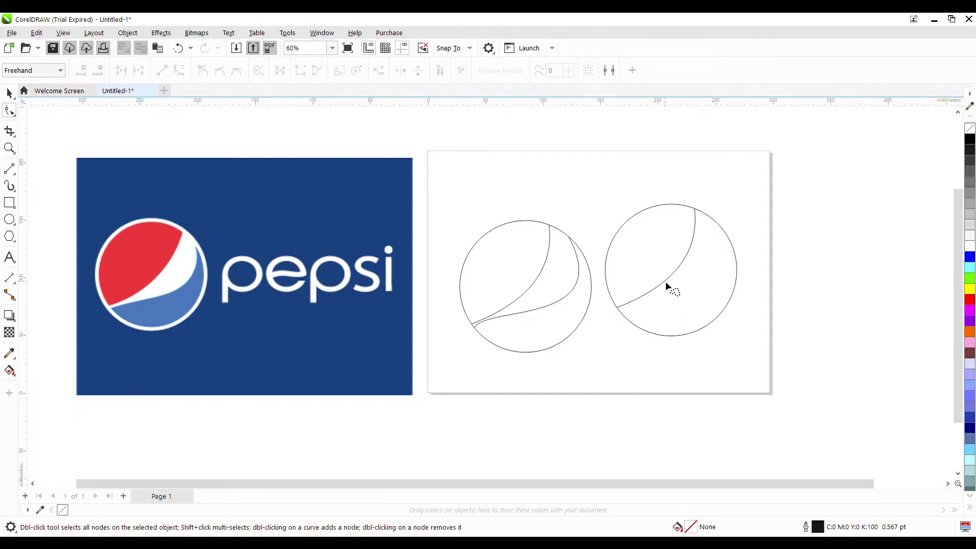
click(666, 283)
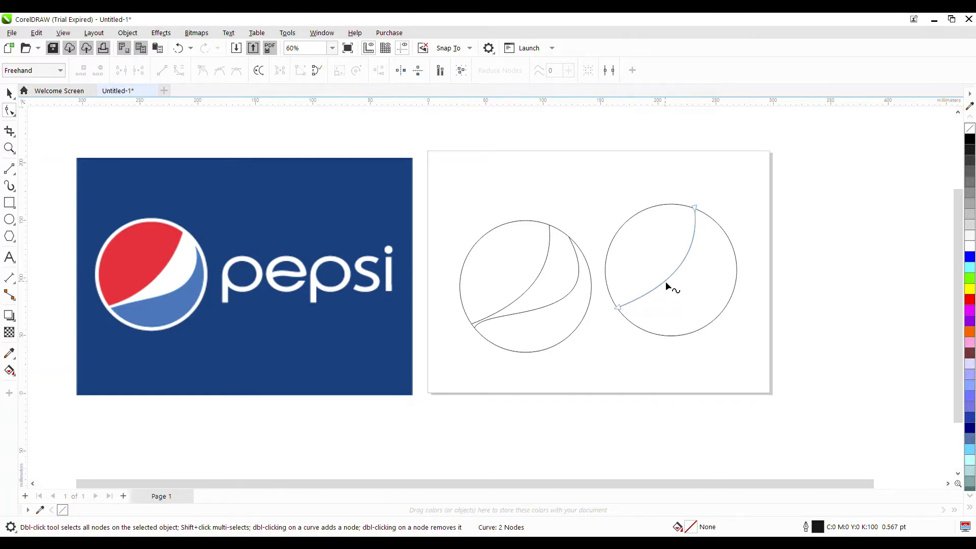
click(666, 282)
key(Delete)
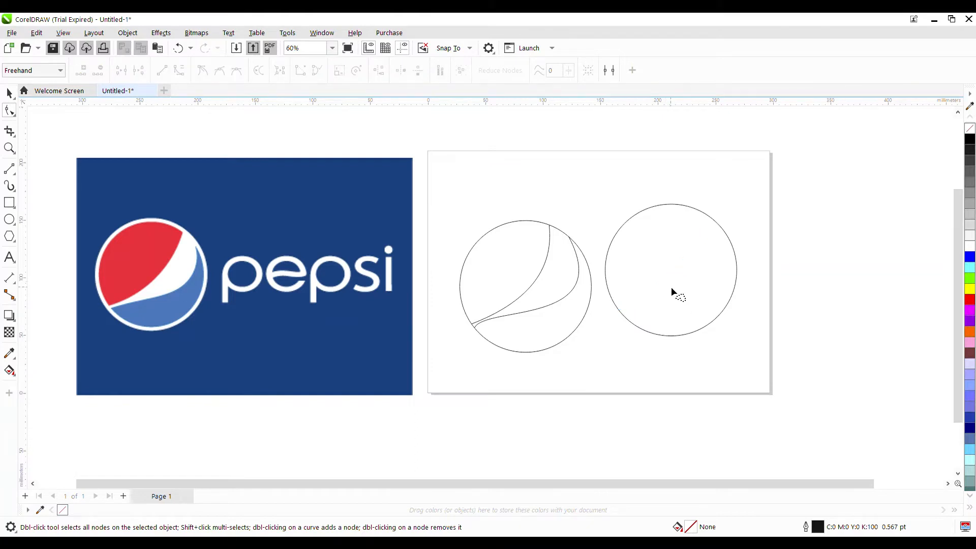
Step: Move the copied circle exactly over the original circle and enlarge it proportionally to about 126 mm in diameter
key(space)
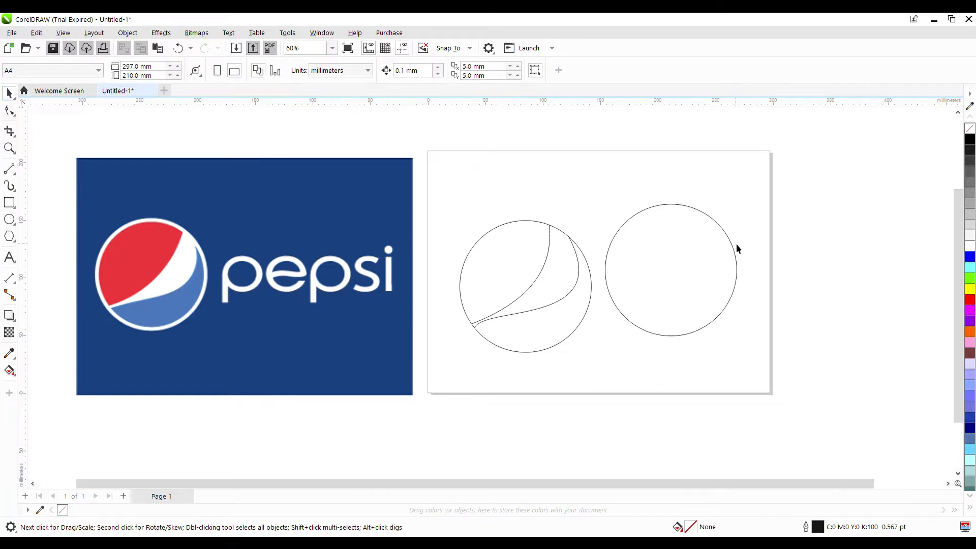
click(696, 259)
drag(699, 259, 548, 275)
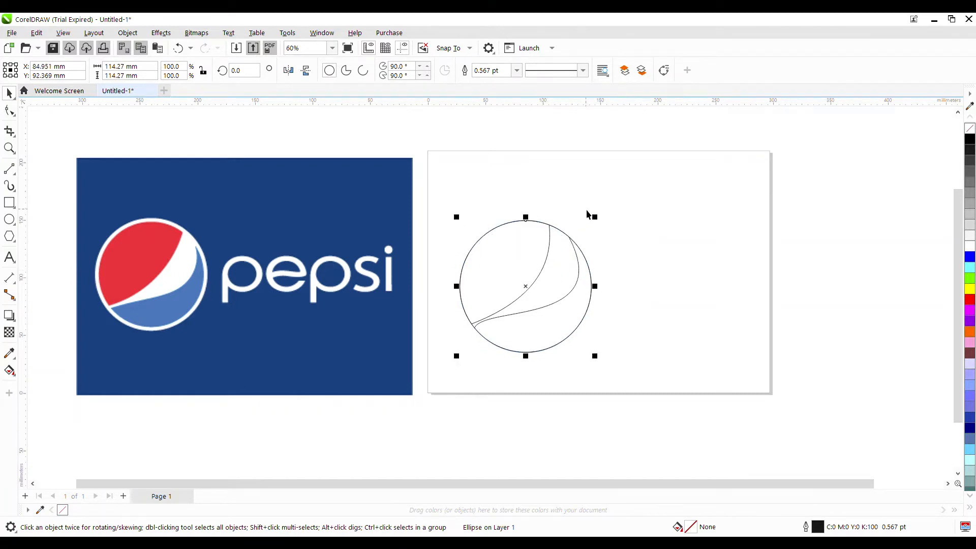
drag(595, 217, 618, 208)
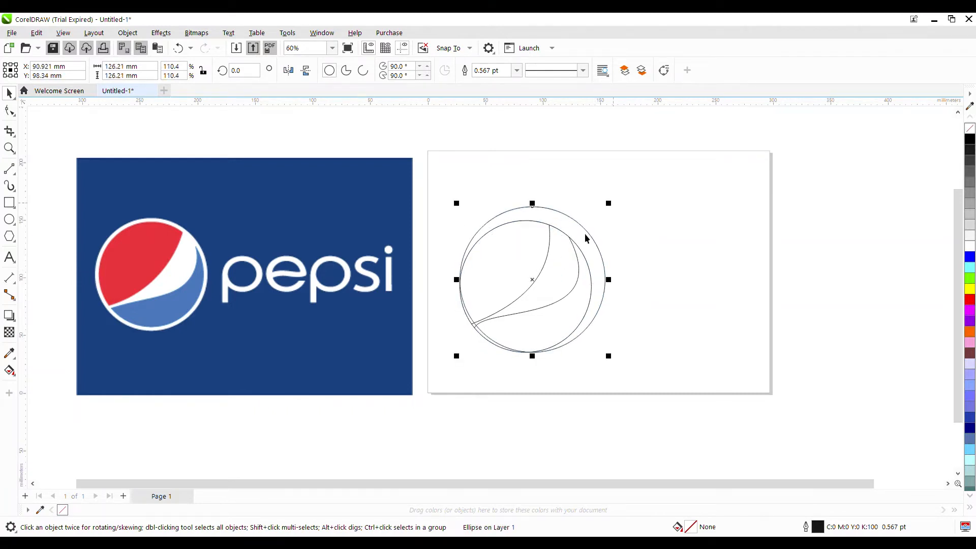
Step: Move the enlarged circle aside to the right and place a vertical guideline through the original circle's centre
drag(535, 282, 525, 286)
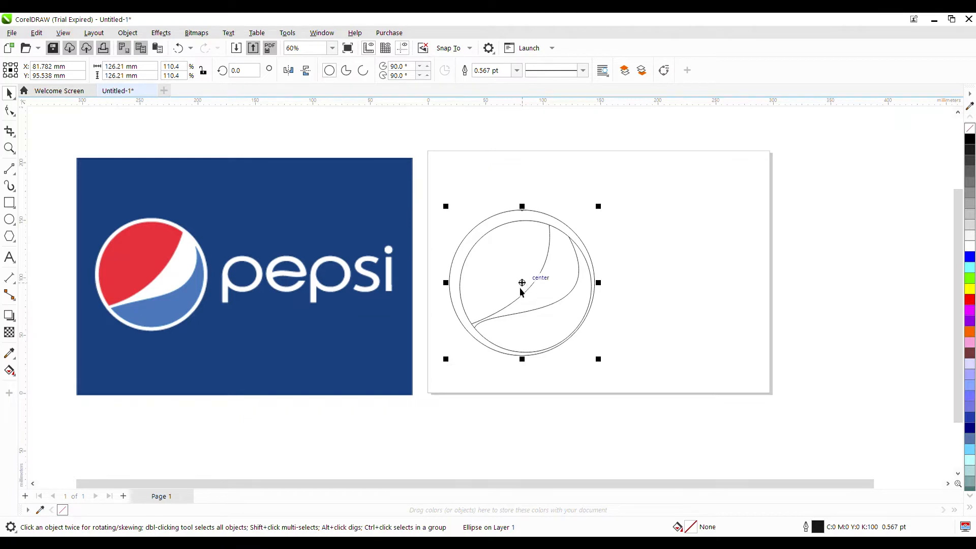
drag(522, 283, 693, 283)
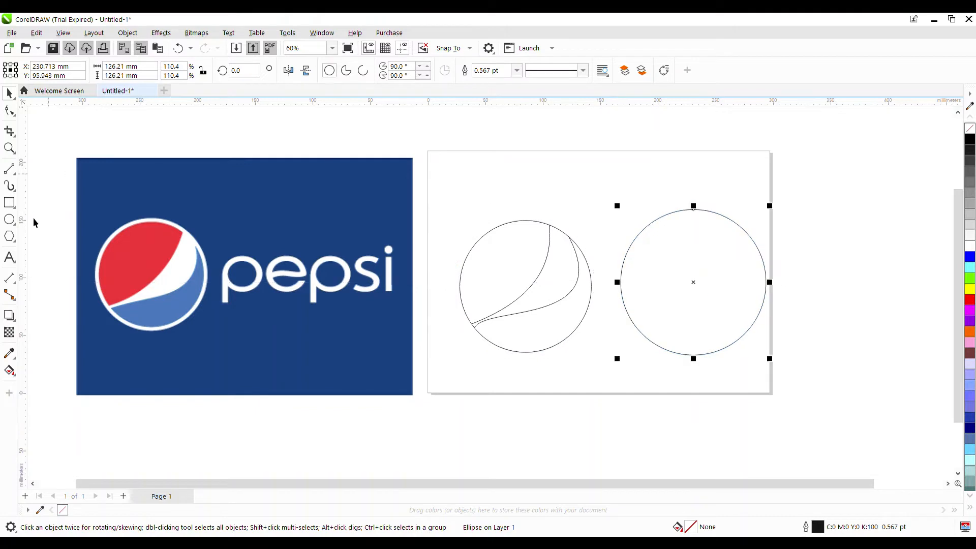
drag(29, 231, 438, 229)
click(504, 251)
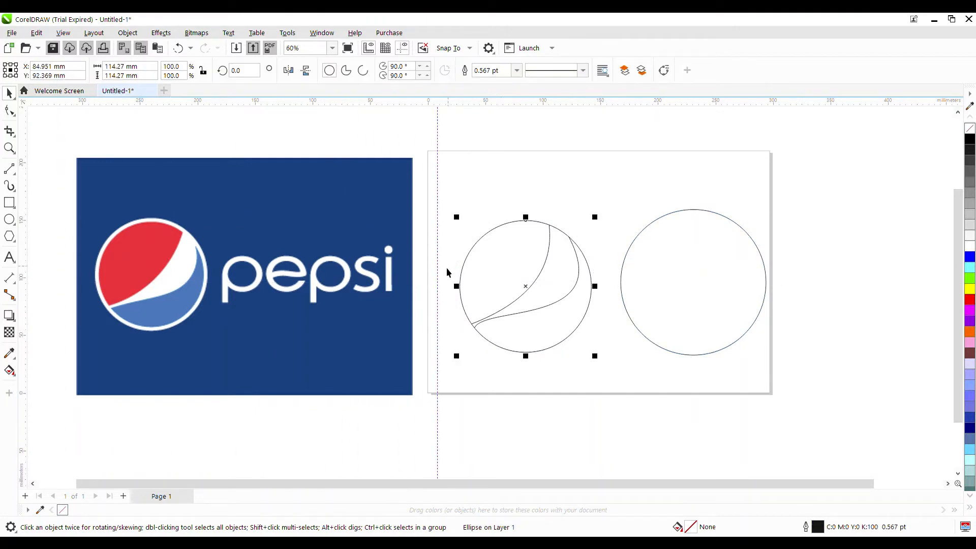
drag(443, 273, 525, 282)
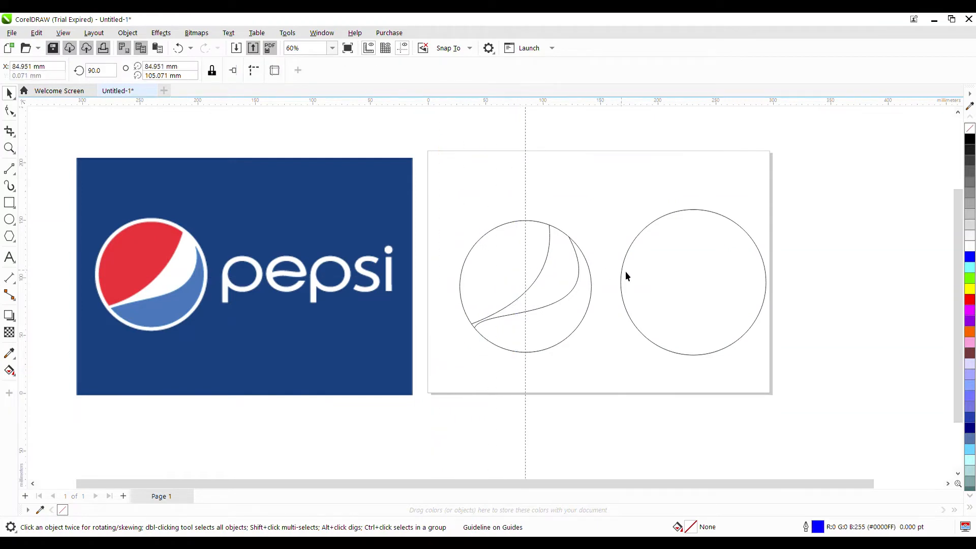
click(631, 348)
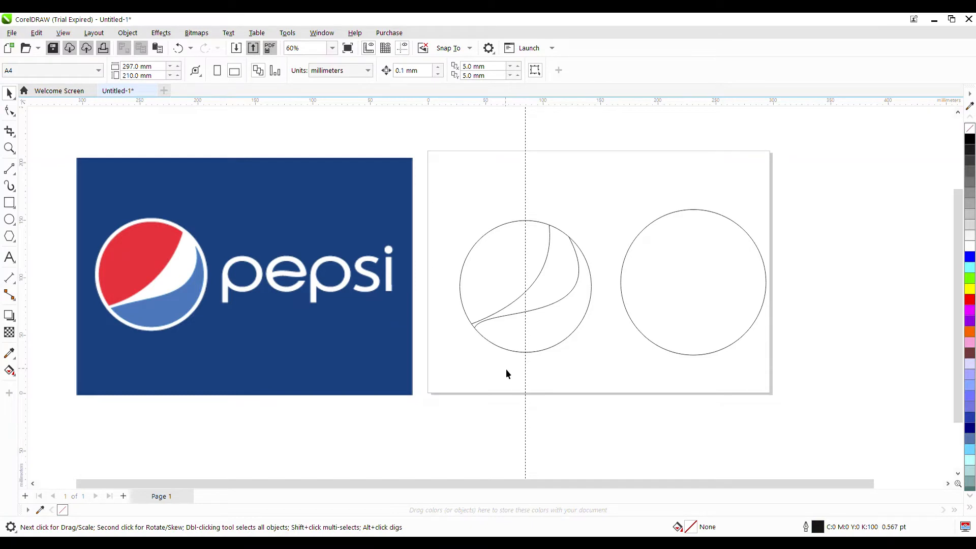
Step: Centre the enlarged circle around the original circle using the vertical guideline, and delete the guideline
click(508, 325)
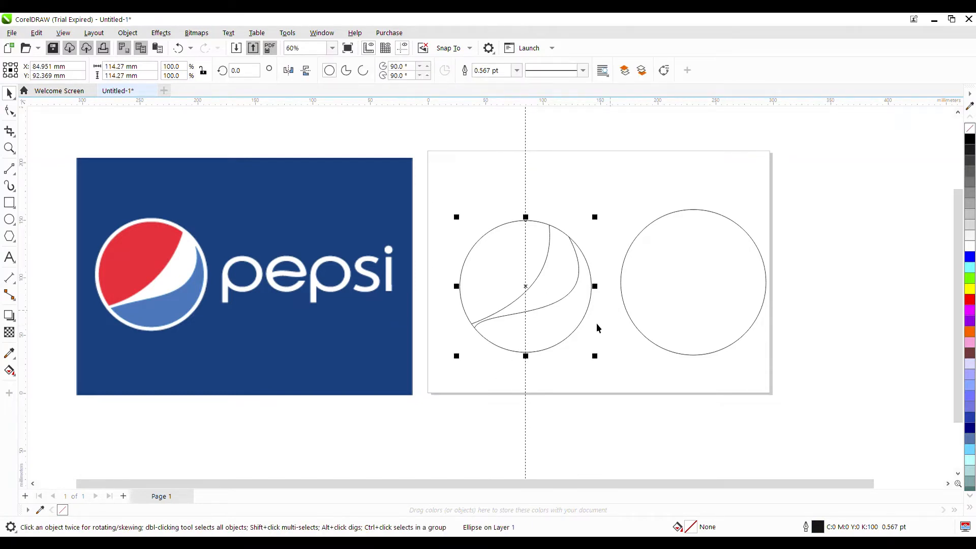
click(664, 309)
drag(646, 312, 501, 314)
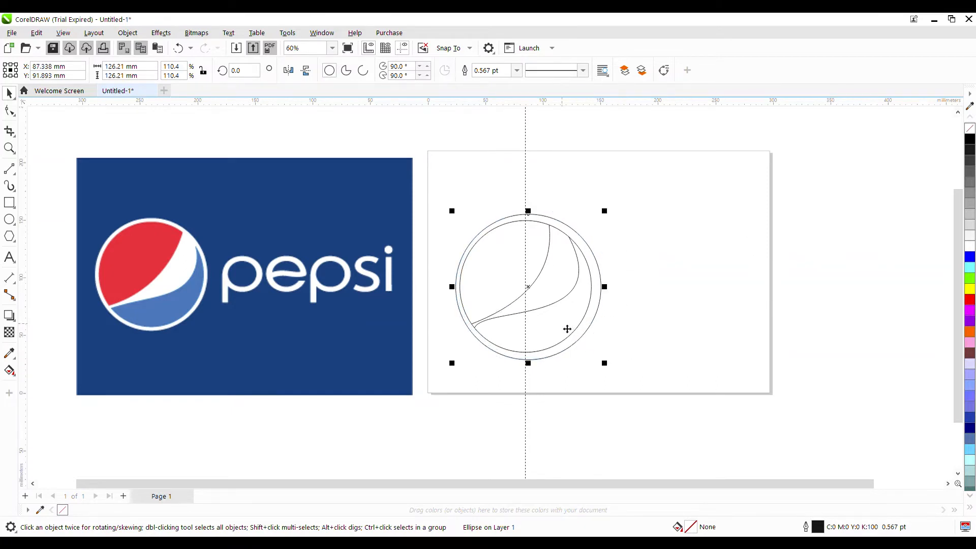
drag(567, 329, 564, 329)
click(611, 315)
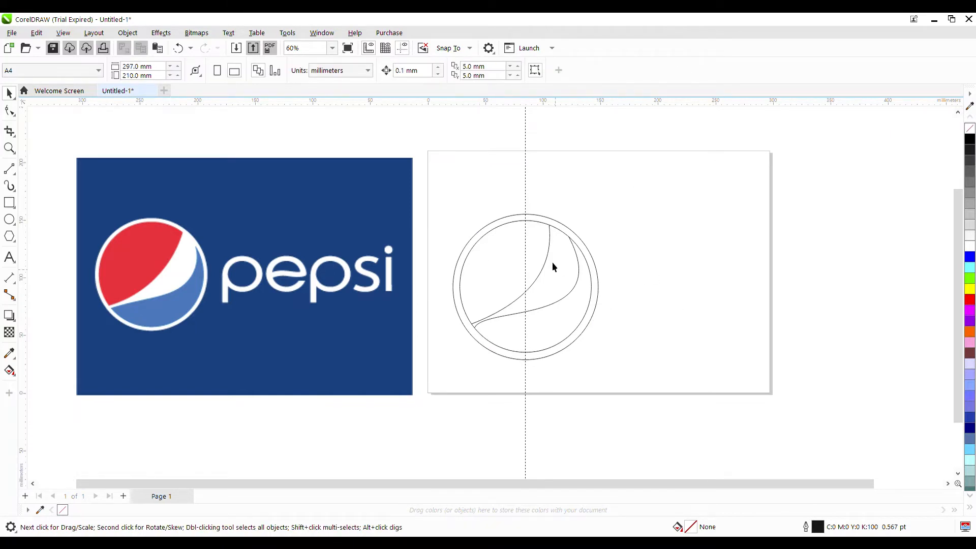
click(530, 178)
key(Delete)
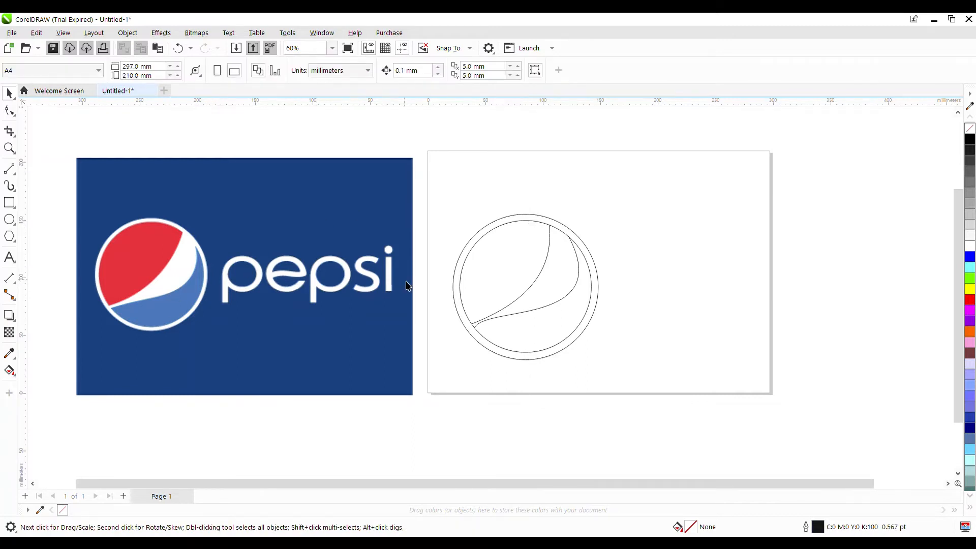
Step: Move the outer wave curve's lower-left end node slightly down along the inner circle's edge
scroll(411, 298, up, 1)
scroll(411, 298, up, 2)
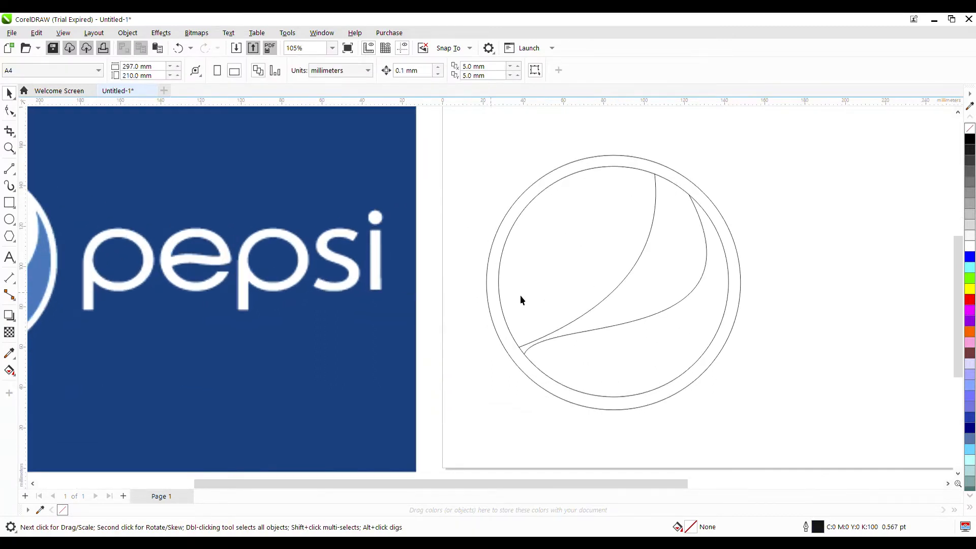
click(538, 344)
key(F10)
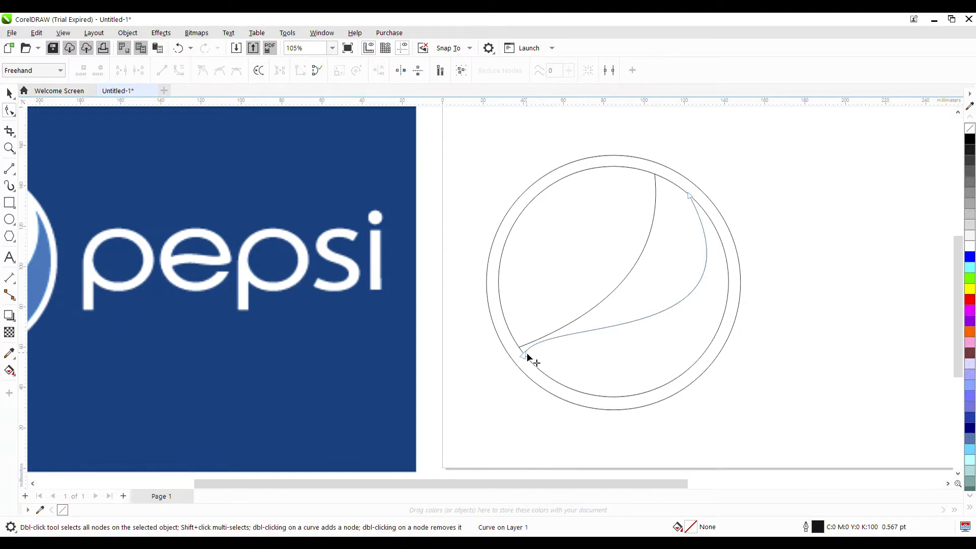
drag(527, 355, 530, 358)
key(Escape)
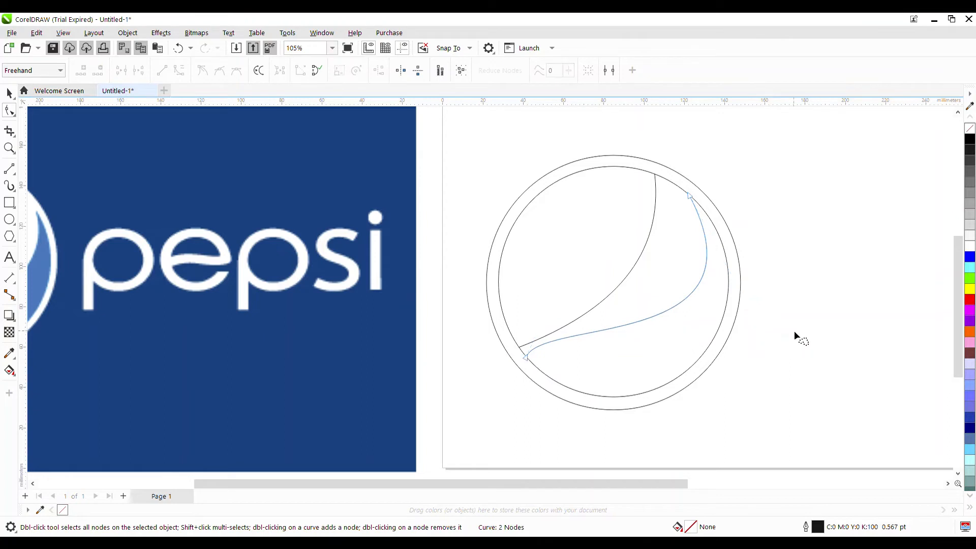
Step: Pull the outer wave curve's right bend slightly inward to match the reference logo
scroll(794, 331, down, 3)
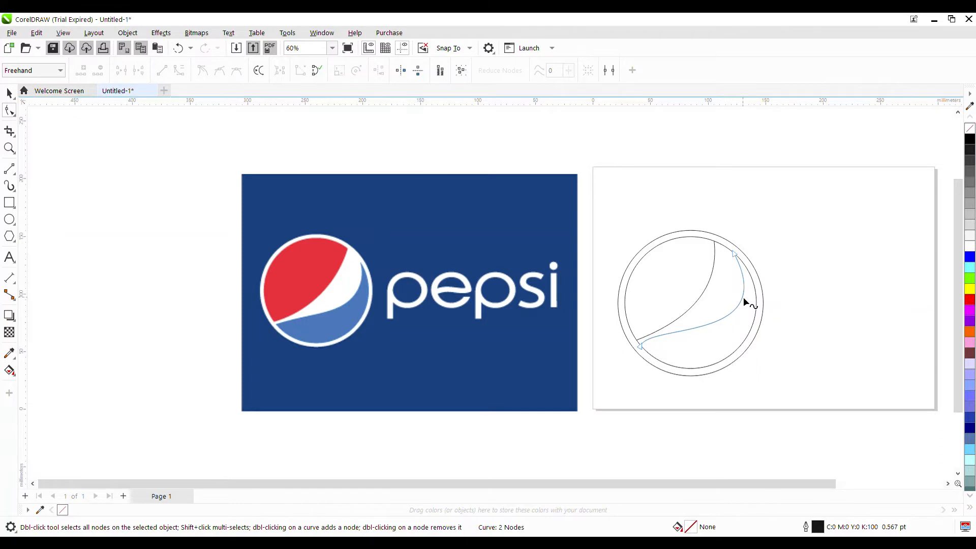
drag(744, 301, 742, 300)
scroll(810, 279, down, 1)
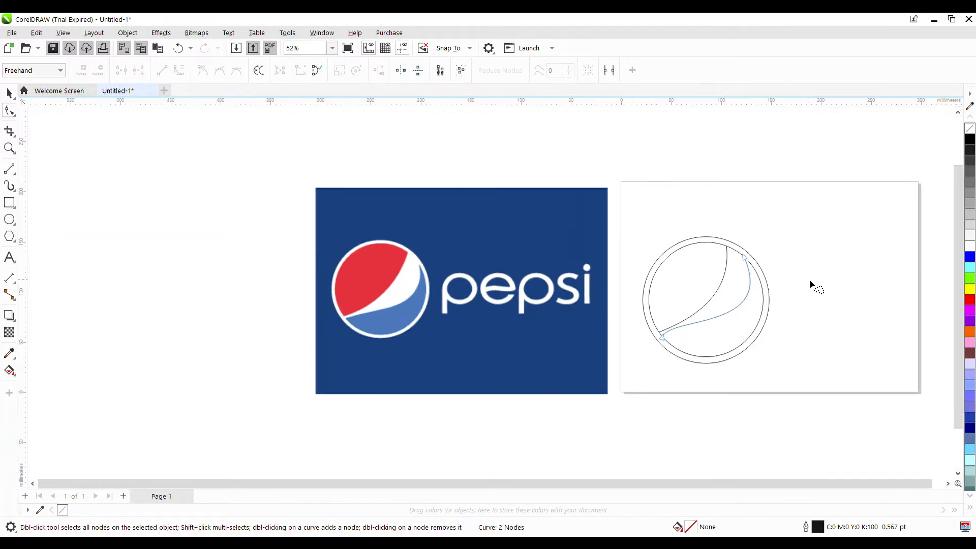
key(space)
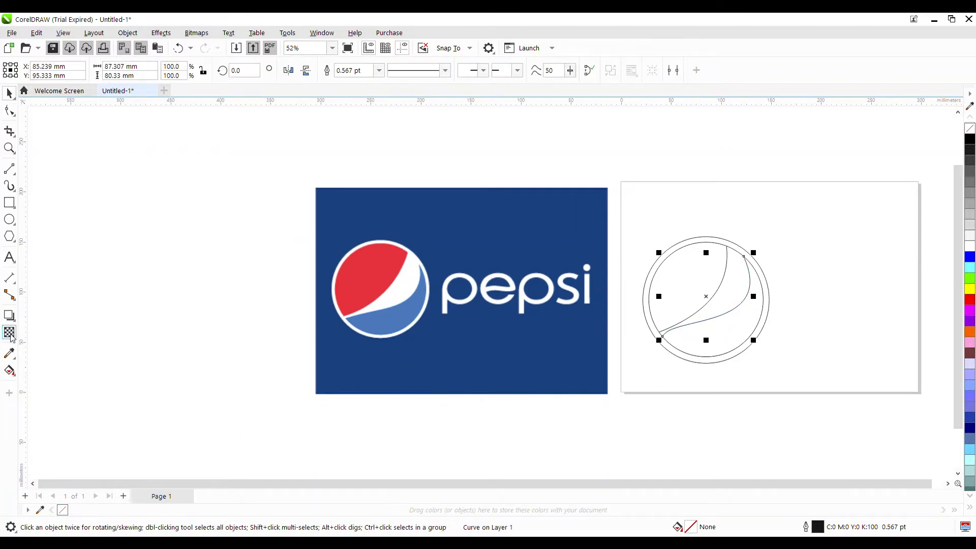
Step: Use Smart Fill on the region left of the inner wave curve and colour it red (#FF0000)
click(31, 387)
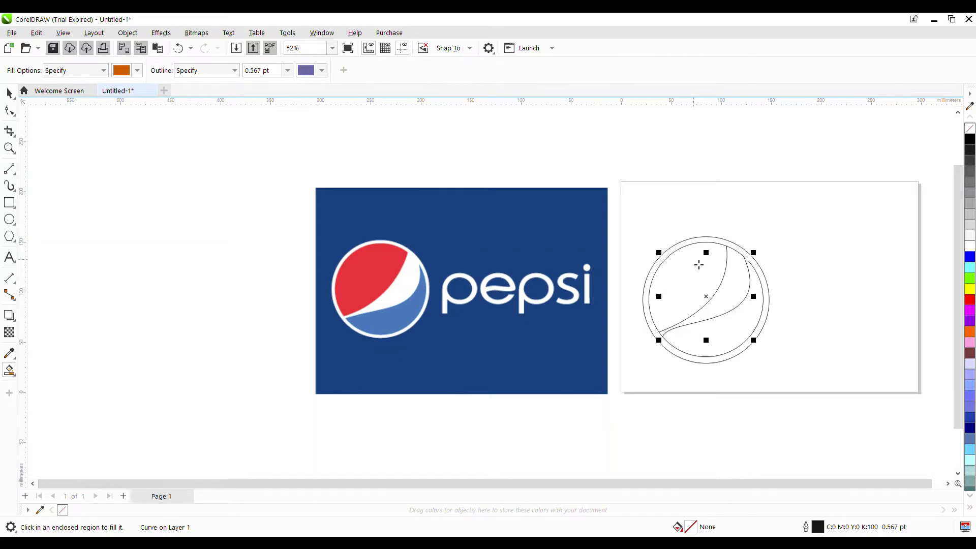
click(699, 265)
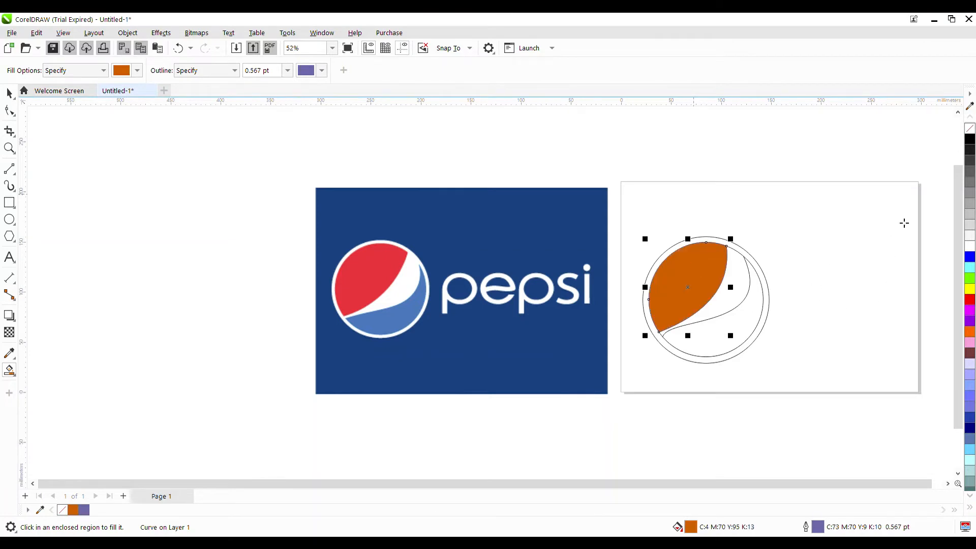
click(970, 300)
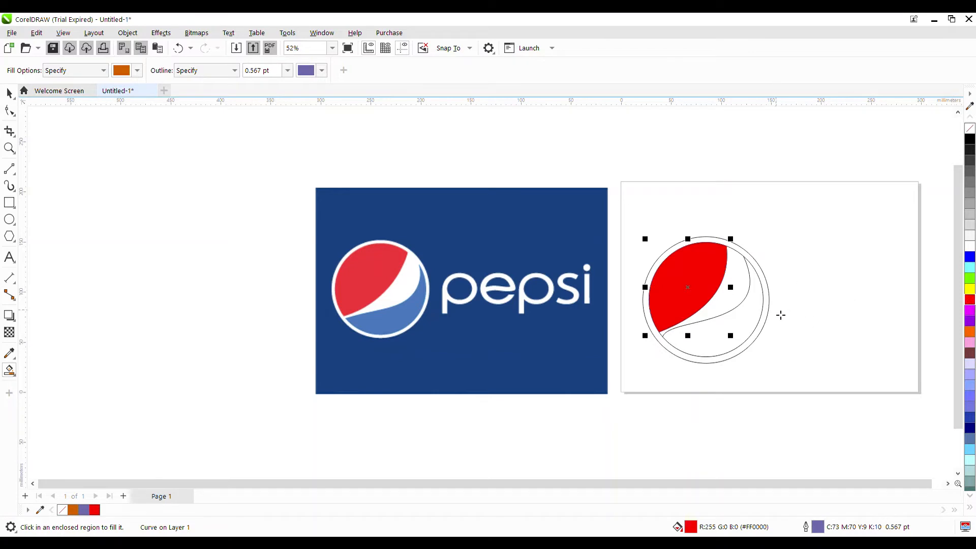
Step: Smart-fill the region below the outer wave curve blue (#0000FF) and the ring between the two circles white (#FFFFFF)
click(754, 326)
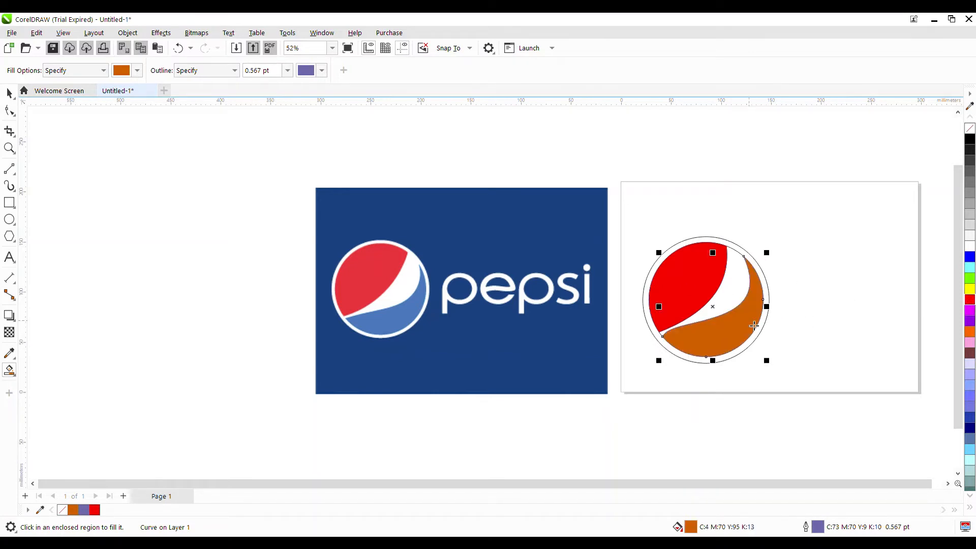
click(970, 259)
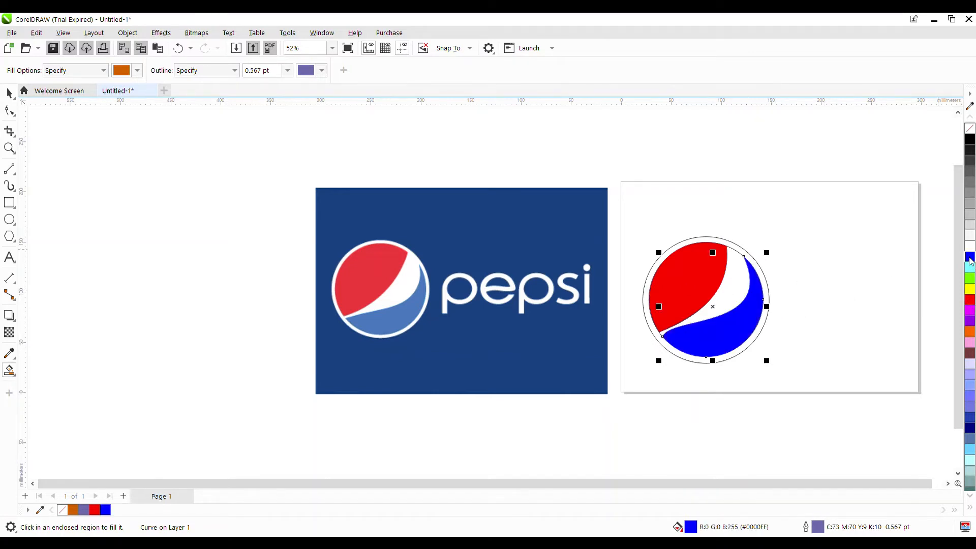
click(748, 255)
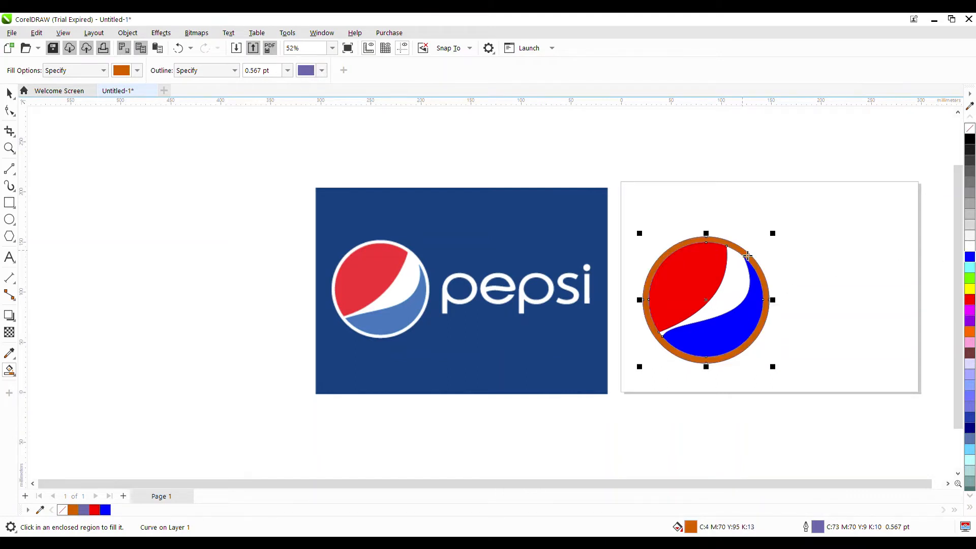
click(971, 247)
Step: Select all shapes of the drawn logo and set their outline colour to white (#FFFFFF)
scroll(972, 248, down, 3)
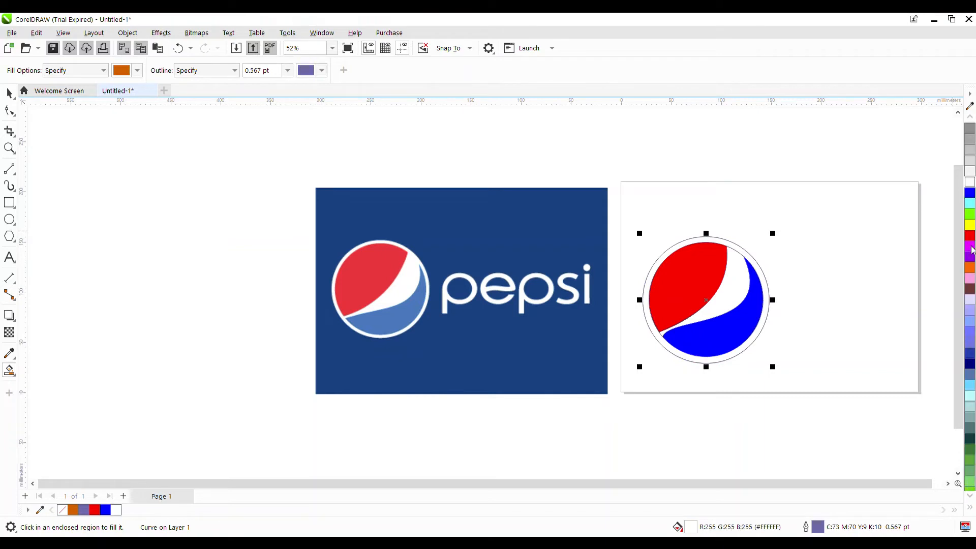
key(space)
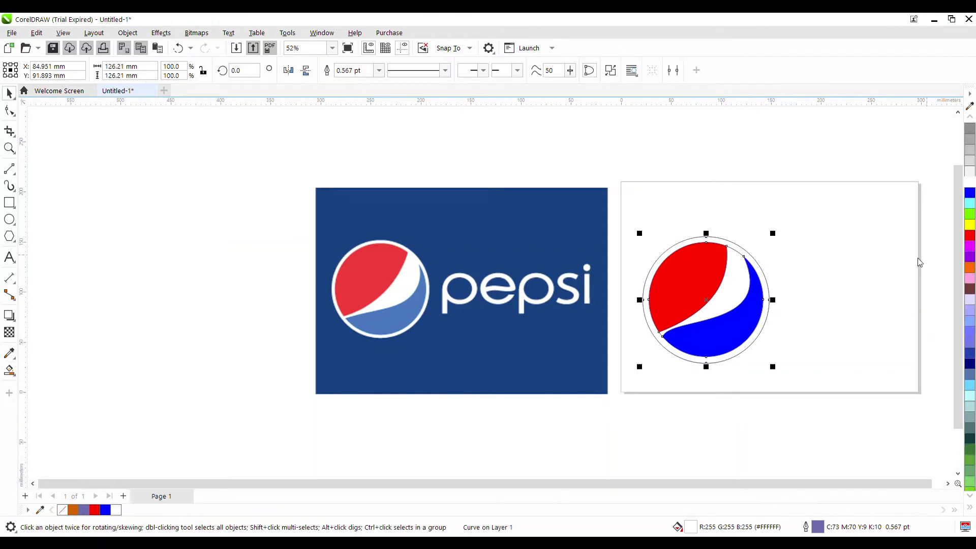
click(874, 271)
drag(816, 200, 634, 380)
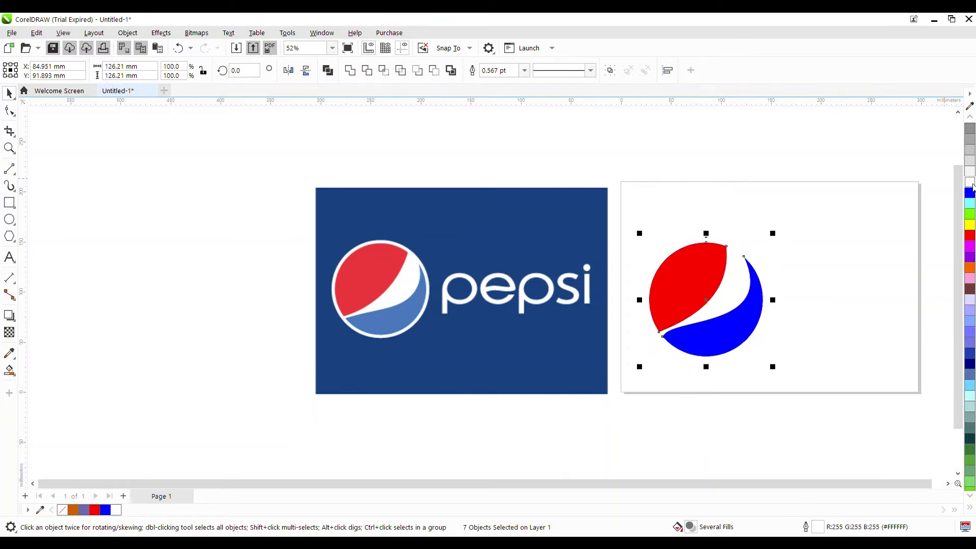
Step: Group all shapes of the drawn logo and move the group off the page to the left of the reference image
click(874, 229)
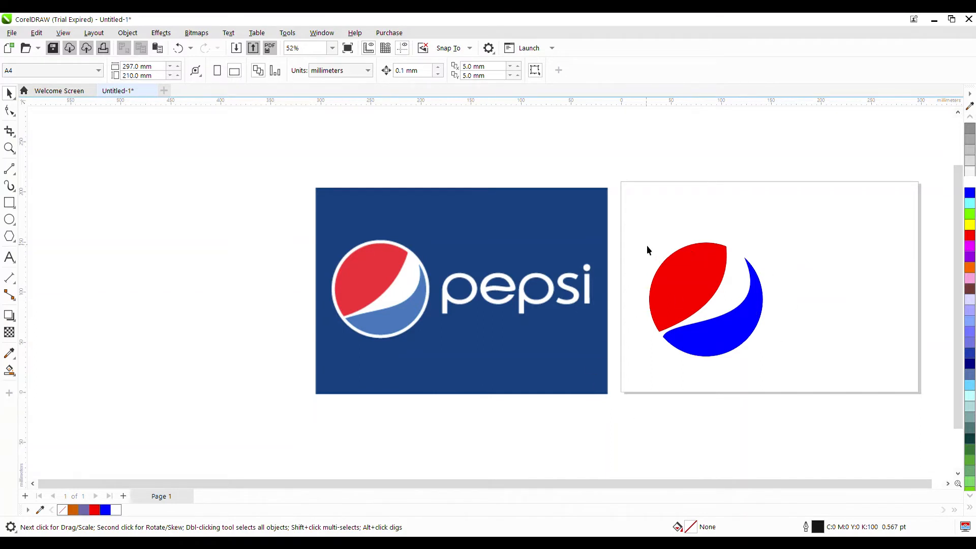
drag(627, 247, 826, 377)
drag(820, 168, 636, 375)
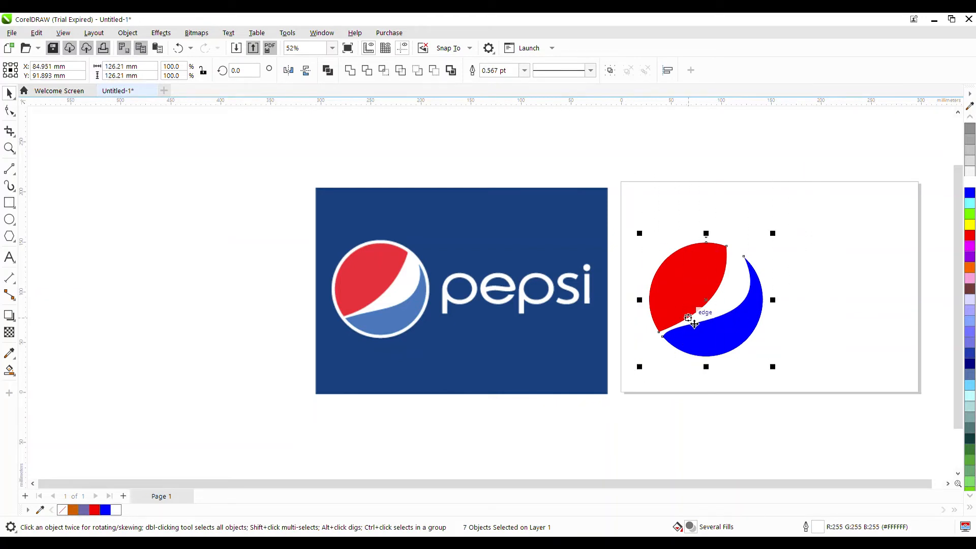
key(ctrl+g)
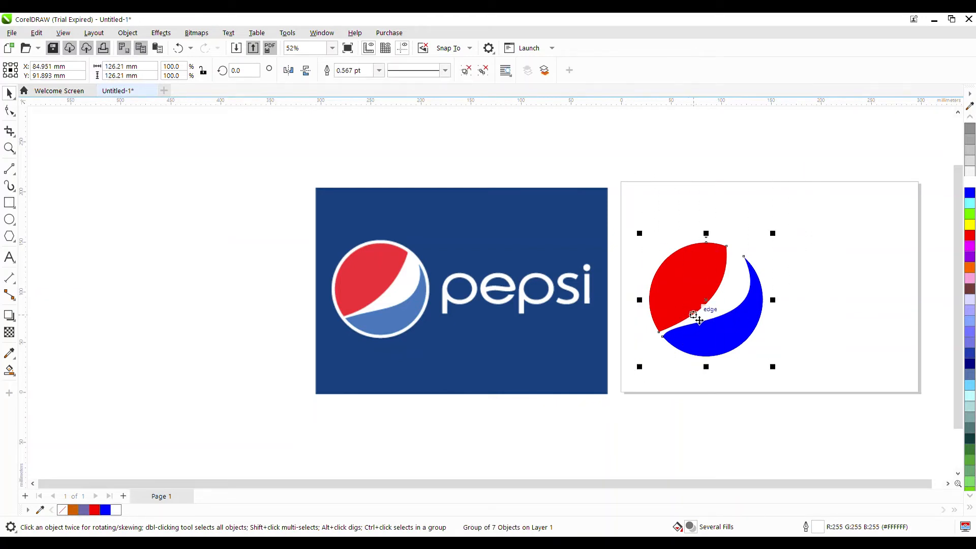
drag(704, 311, 155, 303)
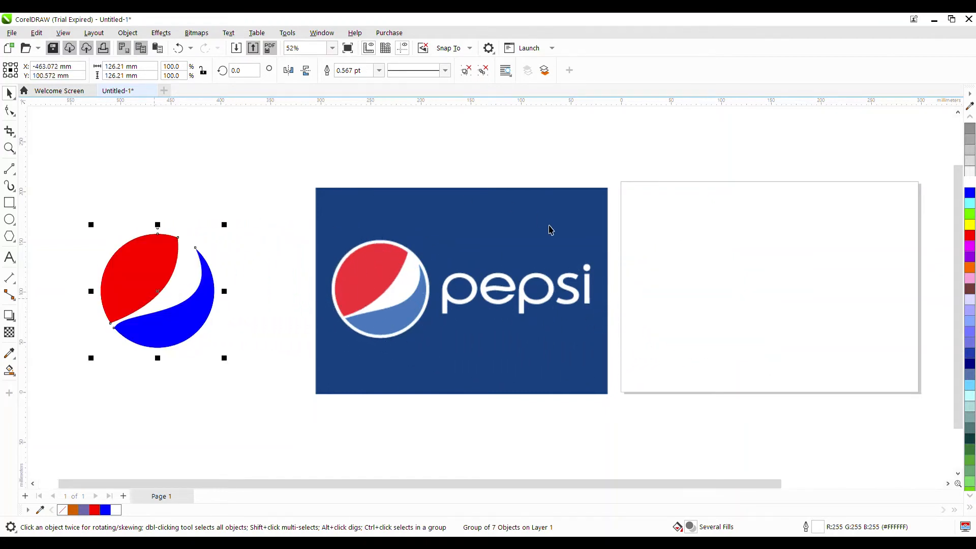
click(641, 254)
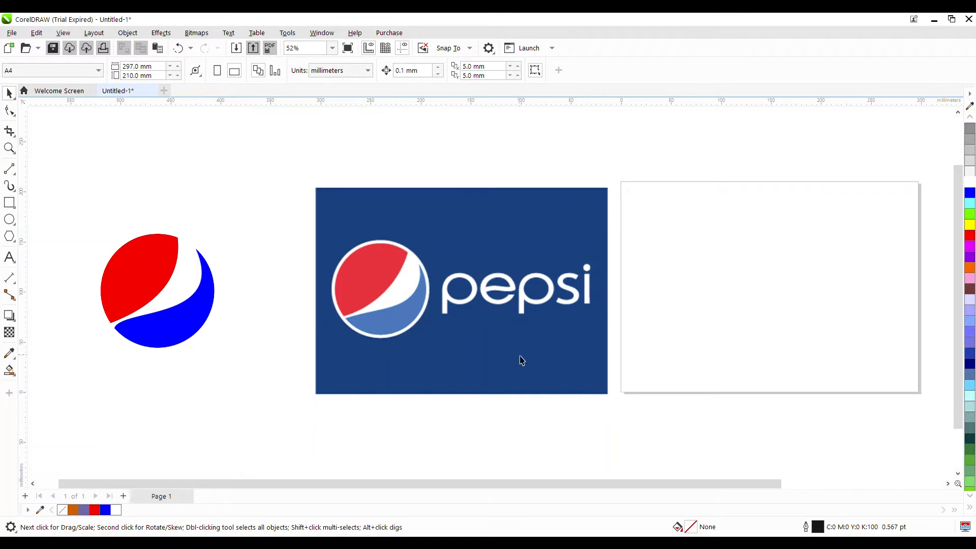
Step: Draw a rectangle about 302 × 207 mm over the page and fill it dark navy (#000066)
click(9, 203)
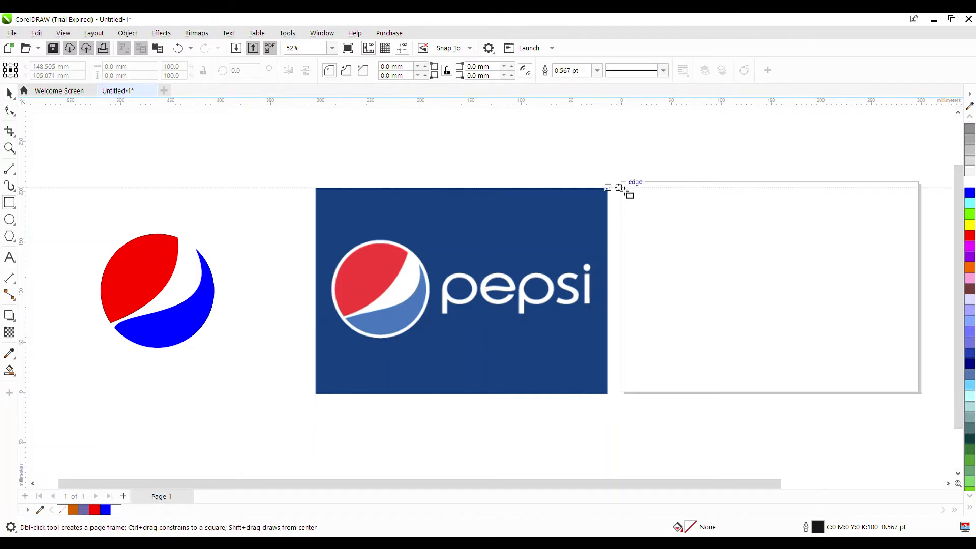
drag(620, 188, 923, 395)
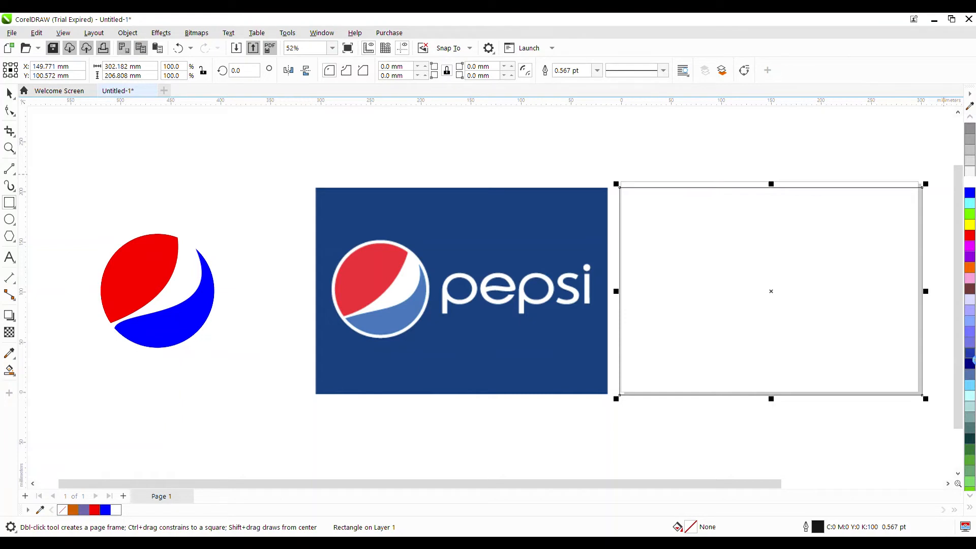
click(970, 357)
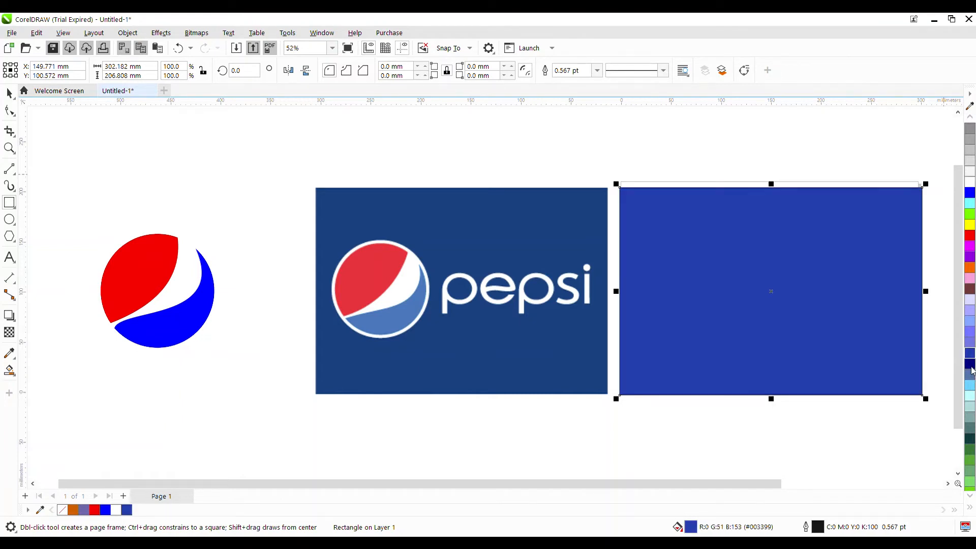
click(970, 364)
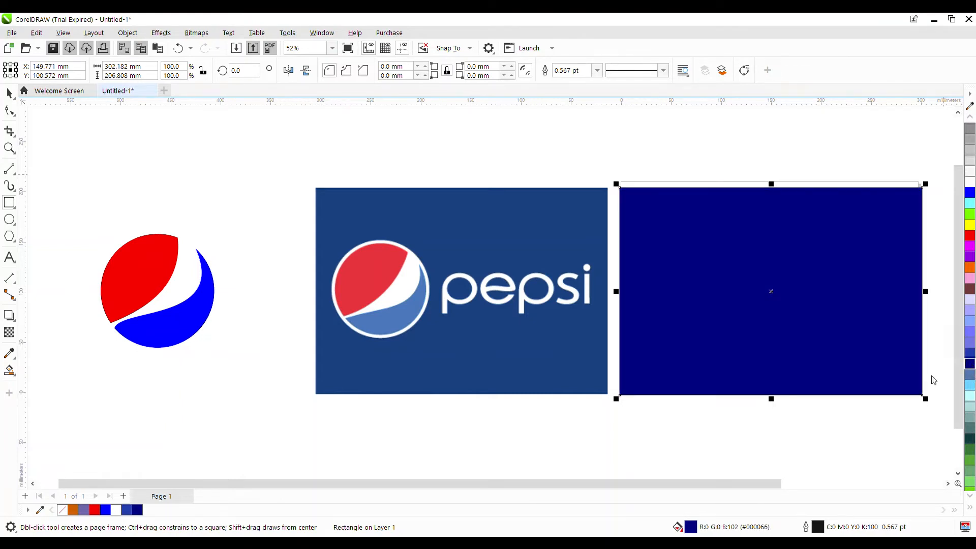
click(856, 410)
key(space)
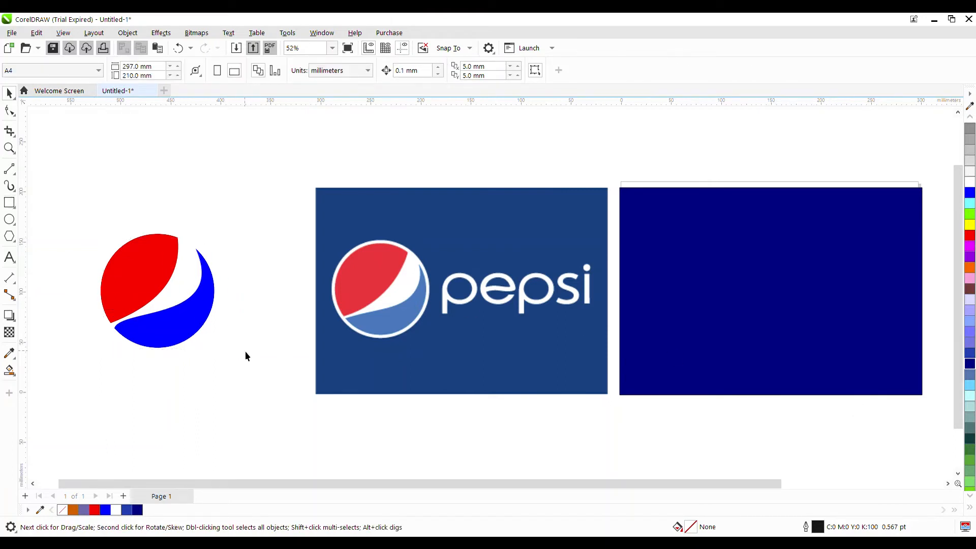
Step: Move the logo group onto the left half of the navy rectangle and bring it to the front
drag(84, 237, 270, 379)
drag(267, 207, 77, 373)
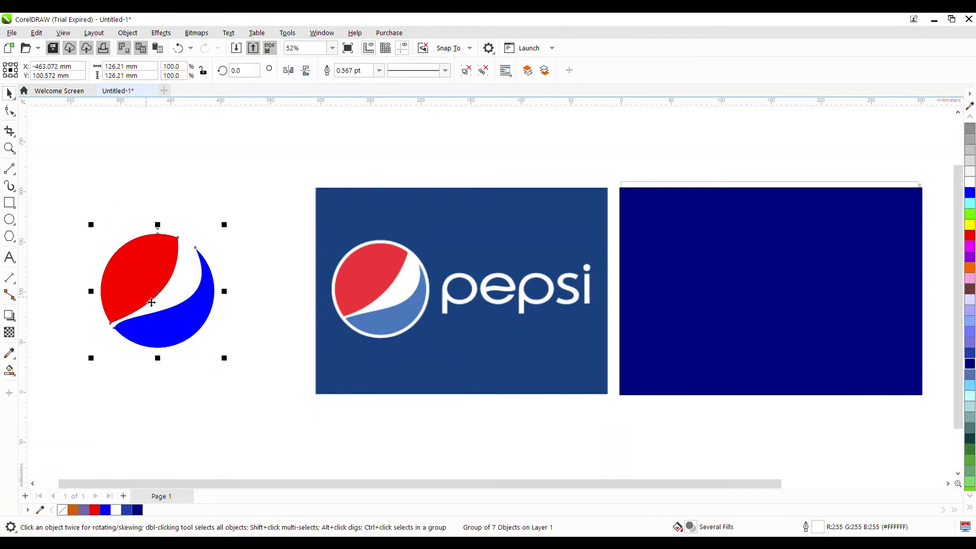
drag(178, 307, 689, 299)
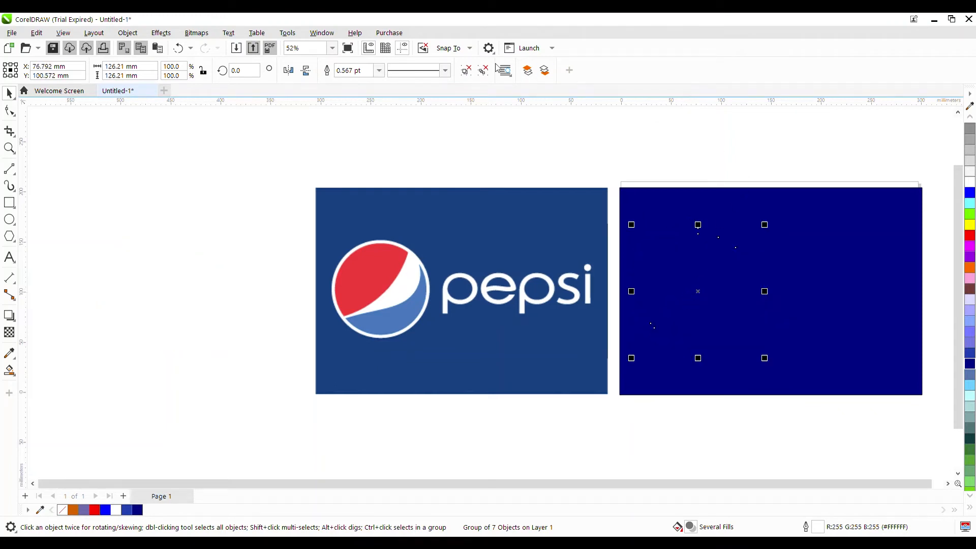
click(527, 73)
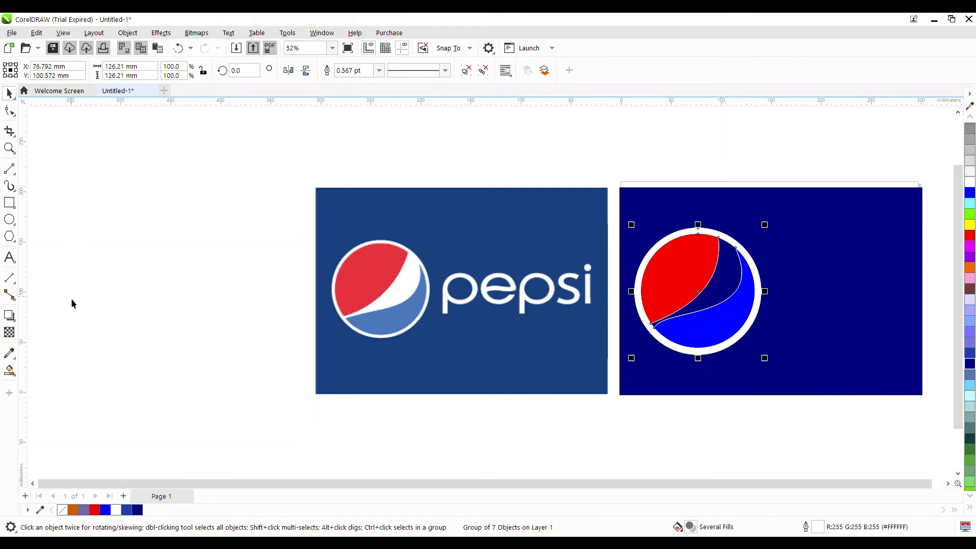
Step: Smart-fill the wave band between the red and blue regions and colour it white (#FFFFFF)
click(14, 377)
click(38, 381)
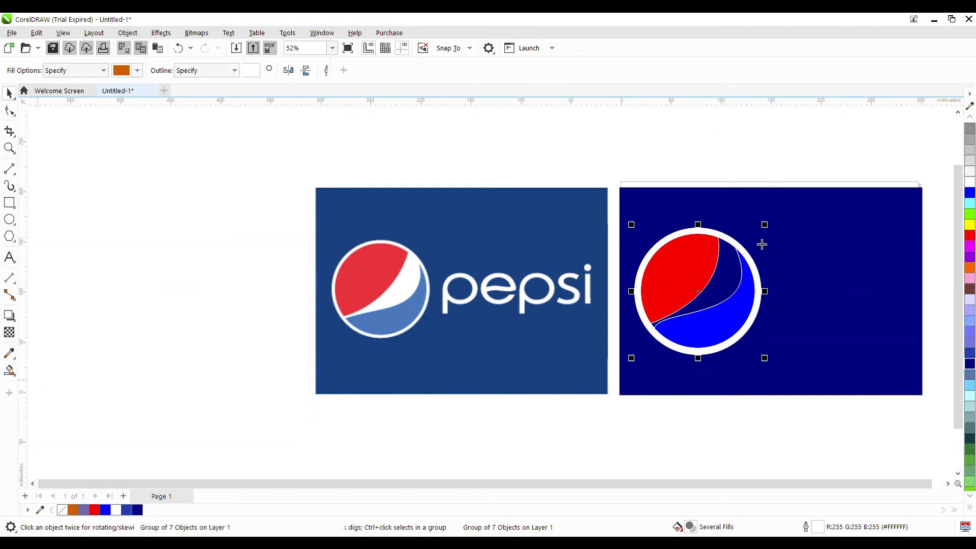
click(731, 267)
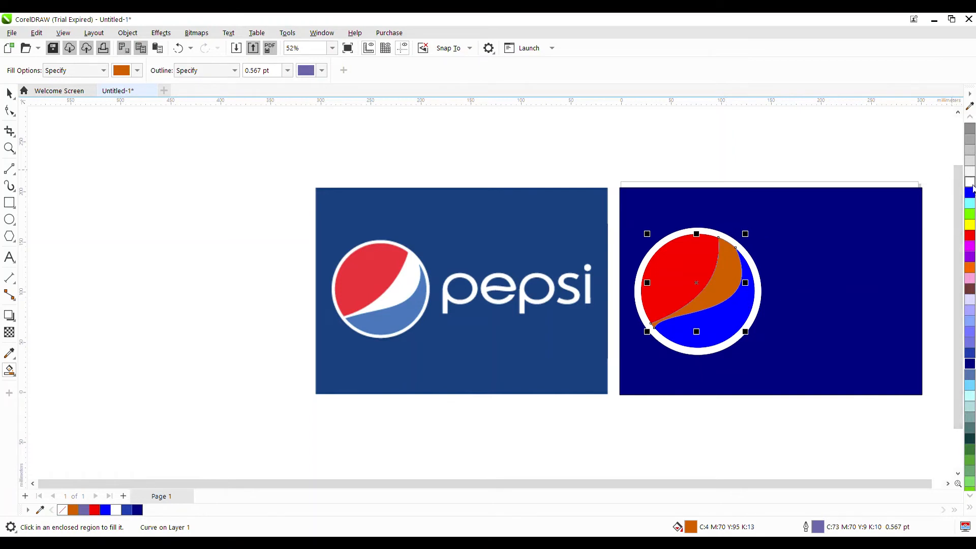
click(971, 186)
click(779, 168)
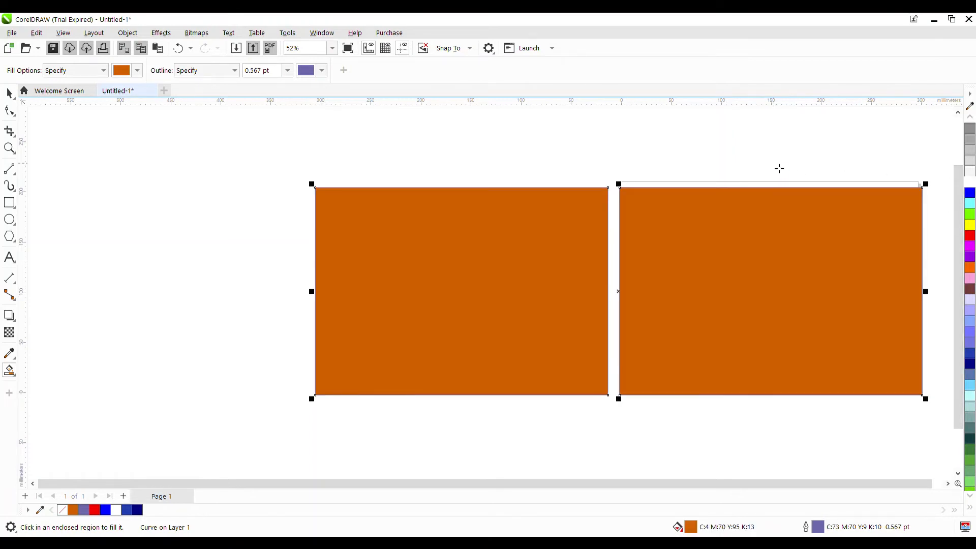
key(ctrl+z)
key(space)
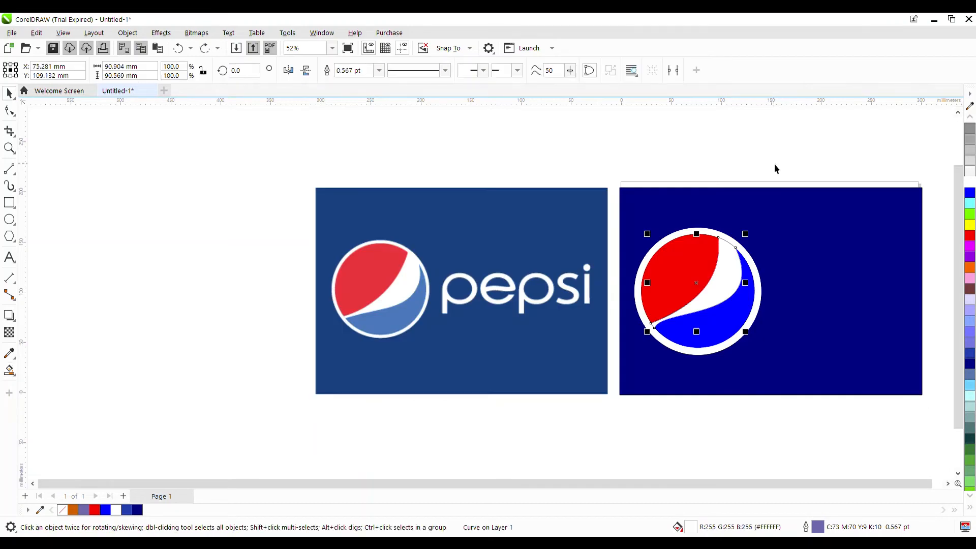
click(775, 165)
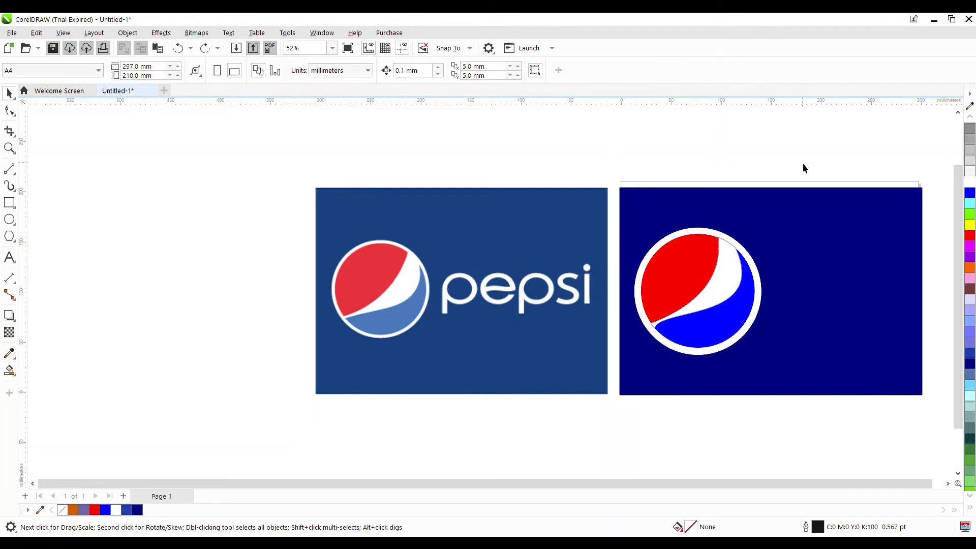
Step: Set the outline colour of the logo group and its new wave band fill to white (#FFFFFF)
drag(804, 163, 624, 397)
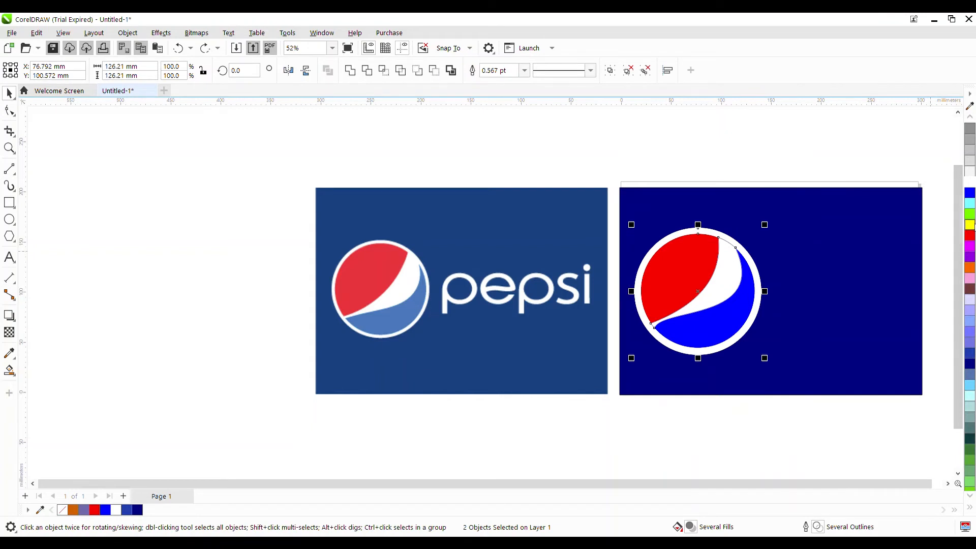
right_click(969, 183)
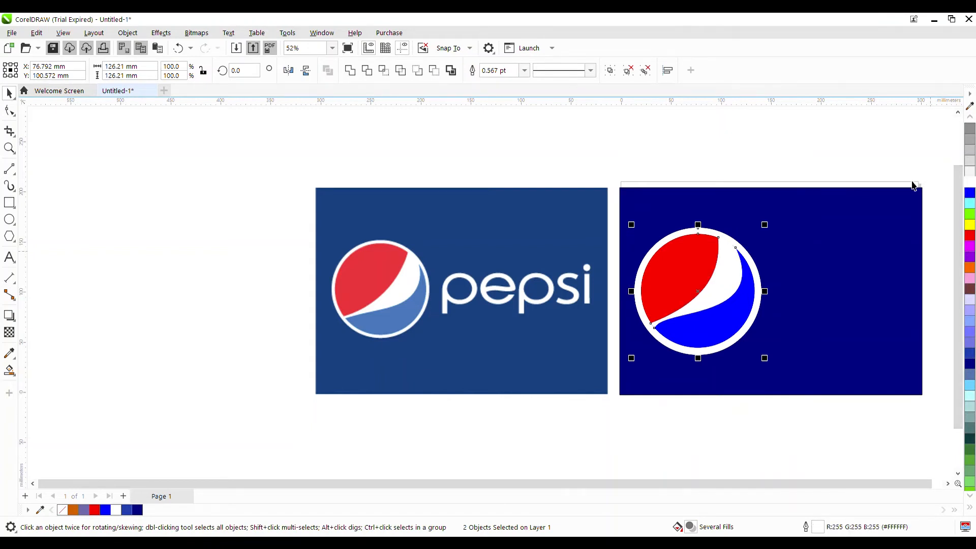
click(853, 175)
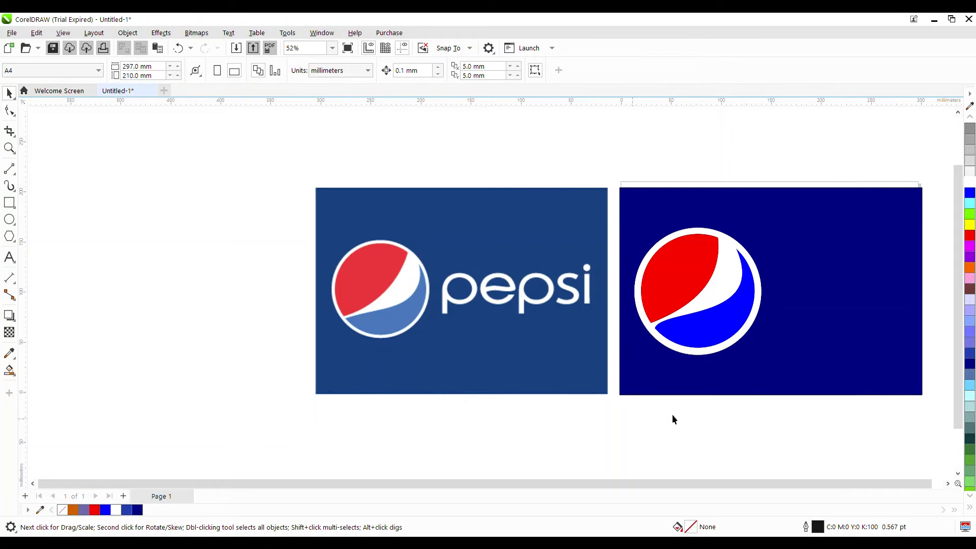
Step: Add the artistic text "pepsi" left of the reference image and enlarge it to about 173 mm wide
click(10, 258)
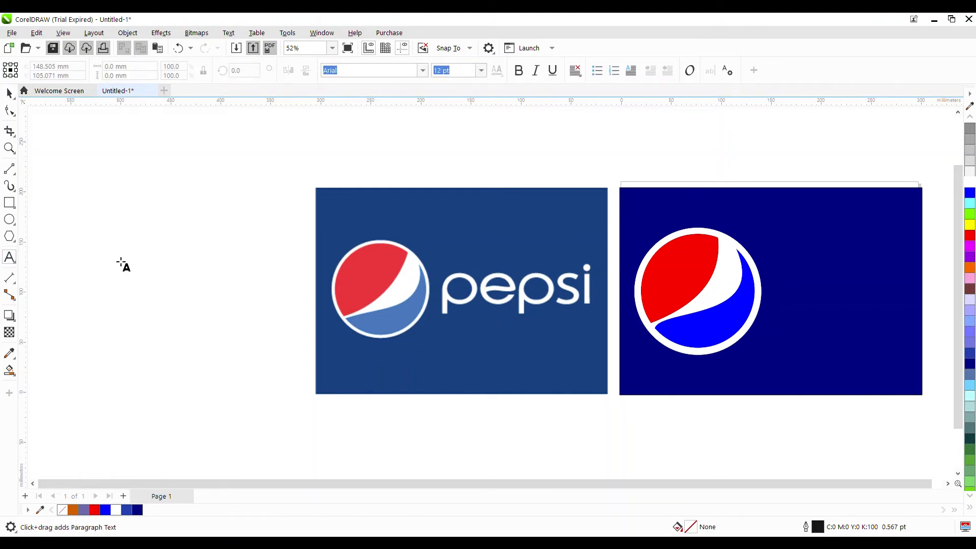
click(124, 281)
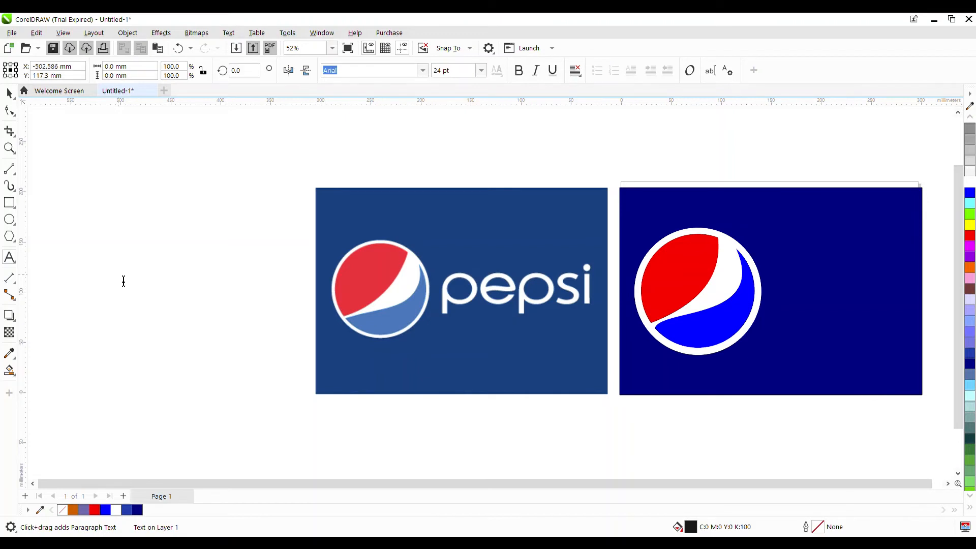
text(p)
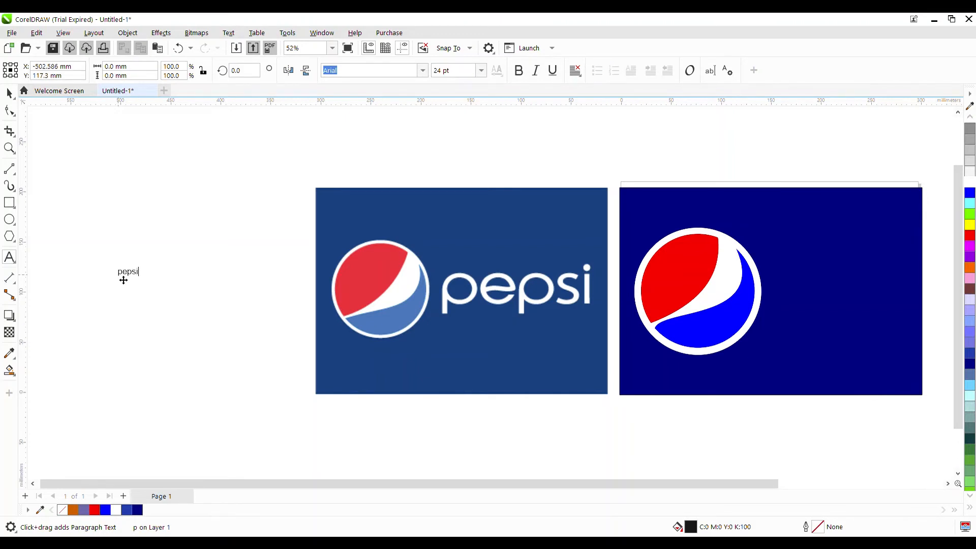
text(epsi)
key(Escape)
drag(142, 280, 305, 381)
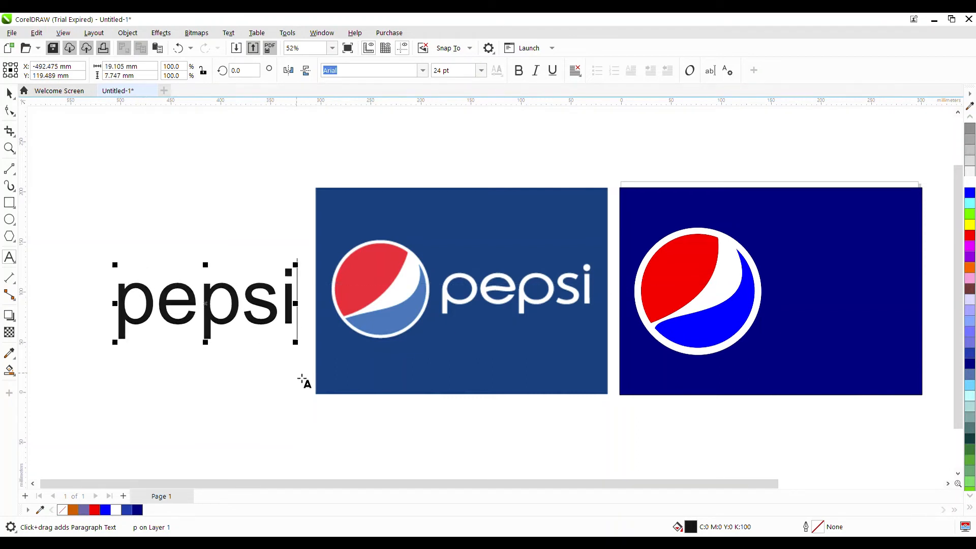
Step: Colour the whole "pepsi" text white (#FFFFFF), undoing any accidental deletion of it
click(970, 184)
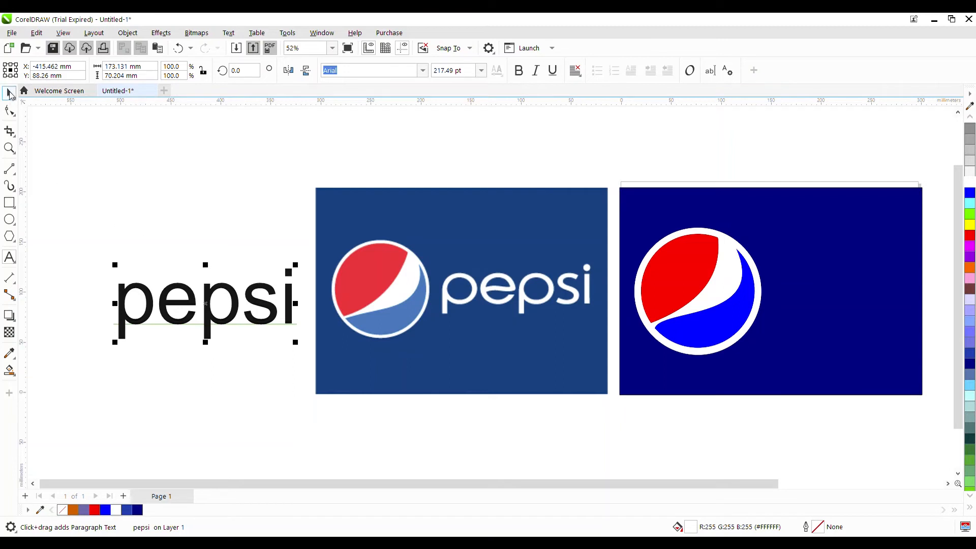
click(132, 311)
drag(132, 311, 320, 316)
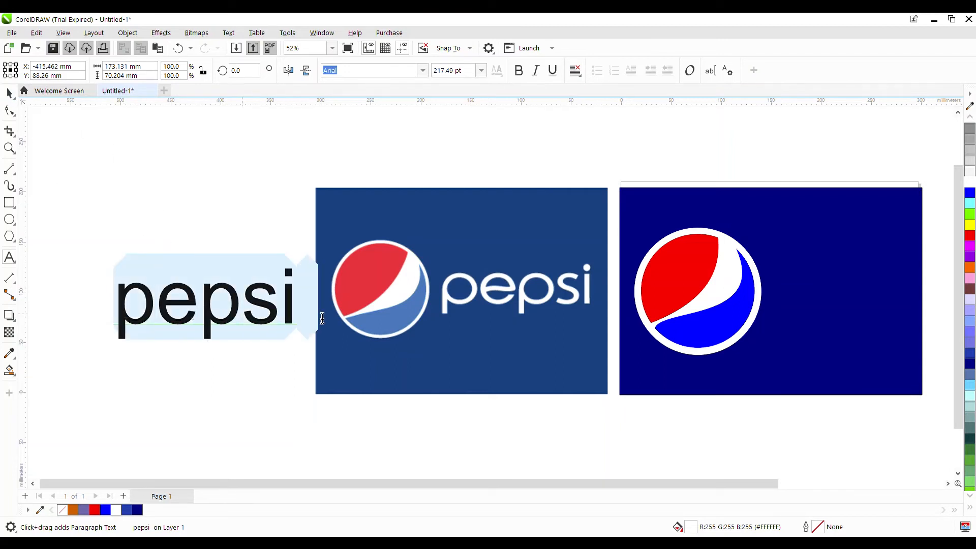
click(970, 185)
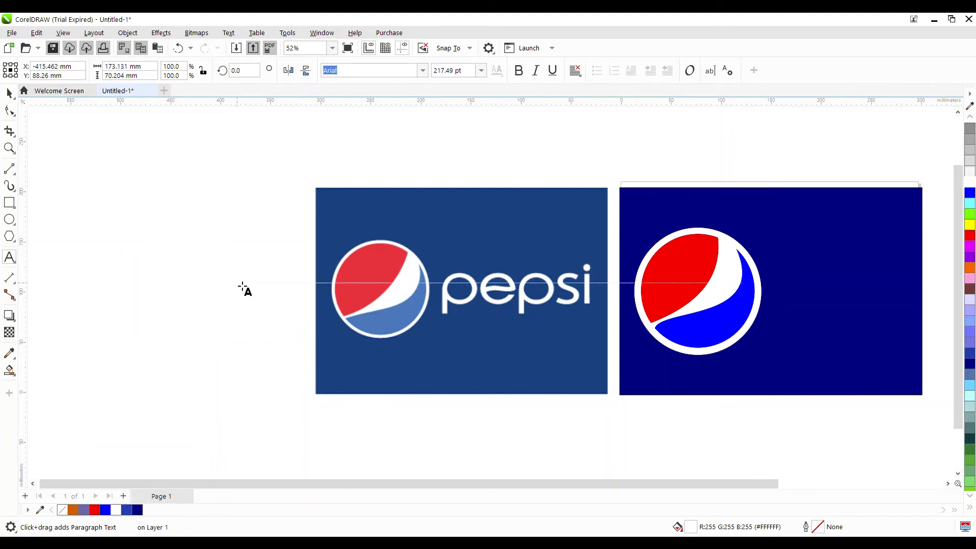
key(BackSpace)
key(ctrl+z)
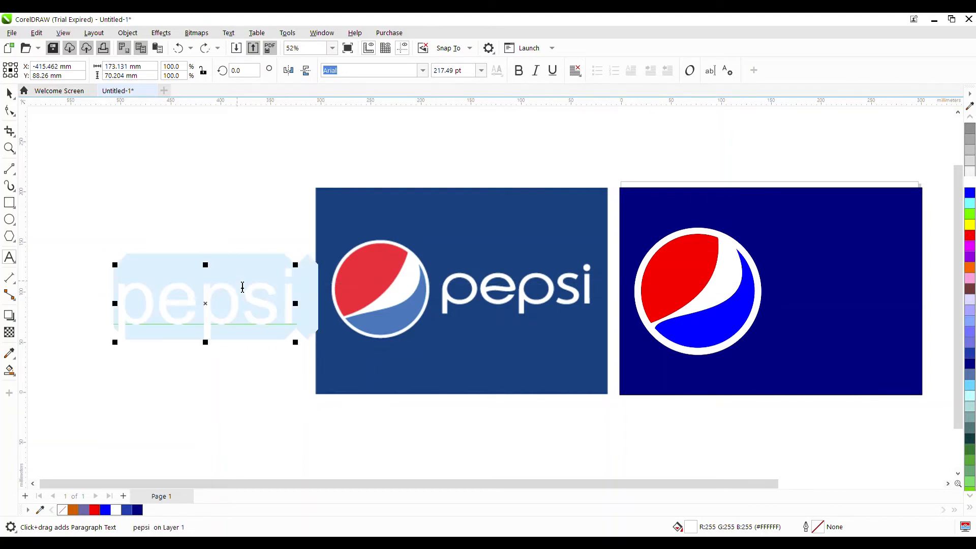
Step: Move the "pepsi" text onto the navy rectangle, shrink it to about 93 mm wide and place it right of the circle
click(9, 93)
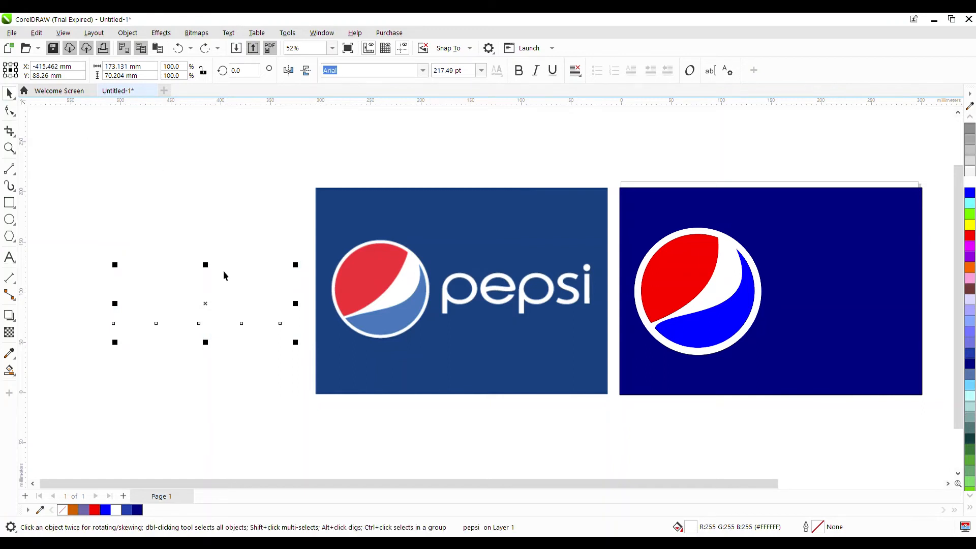
drag(203, 316, 867, 310)
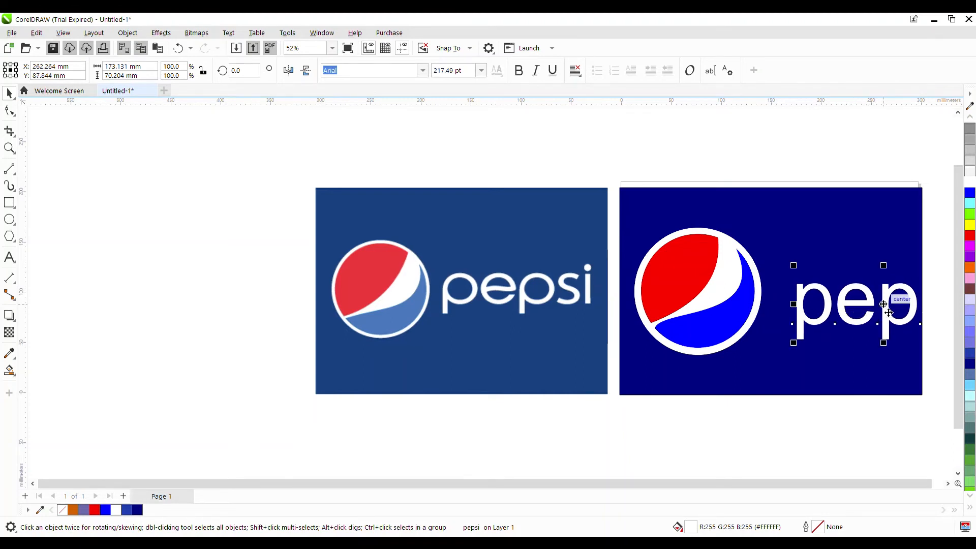
drag(889, 312, 767, 328)
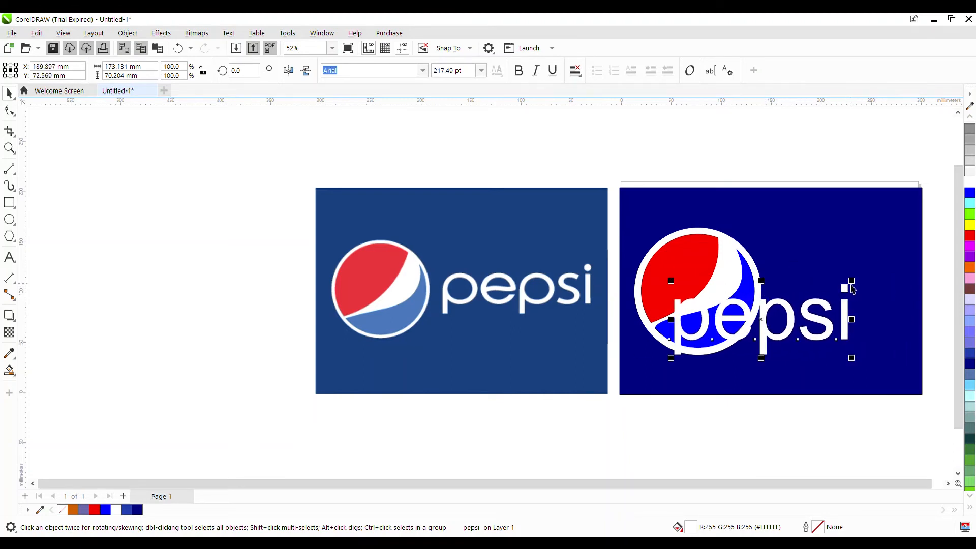
drag(853, 282, 814, 322)
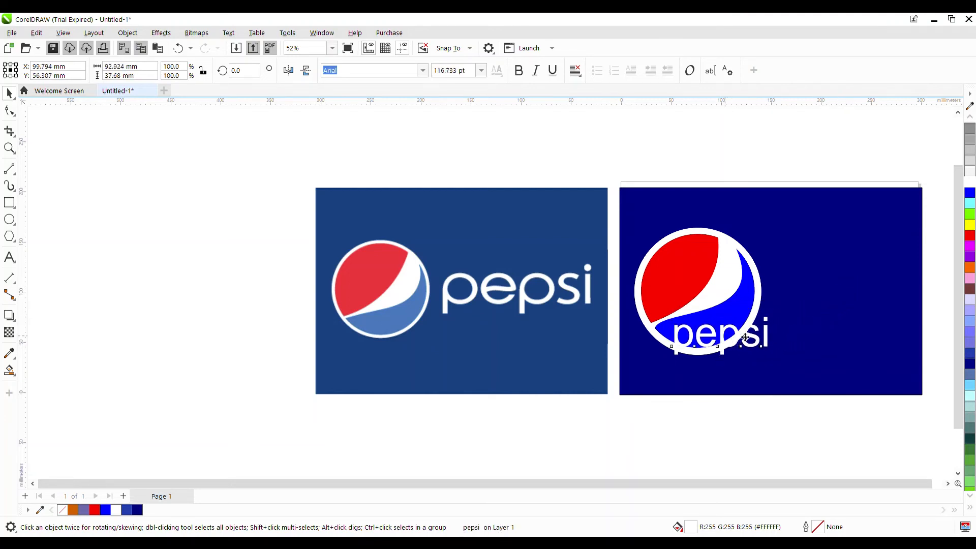
drag(737, 341, 834, 290)
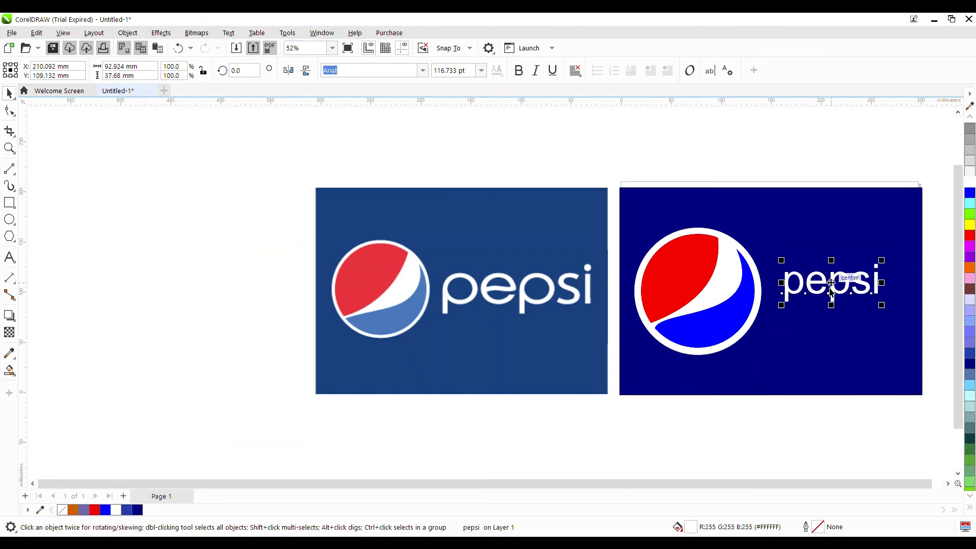
click(941, 275)
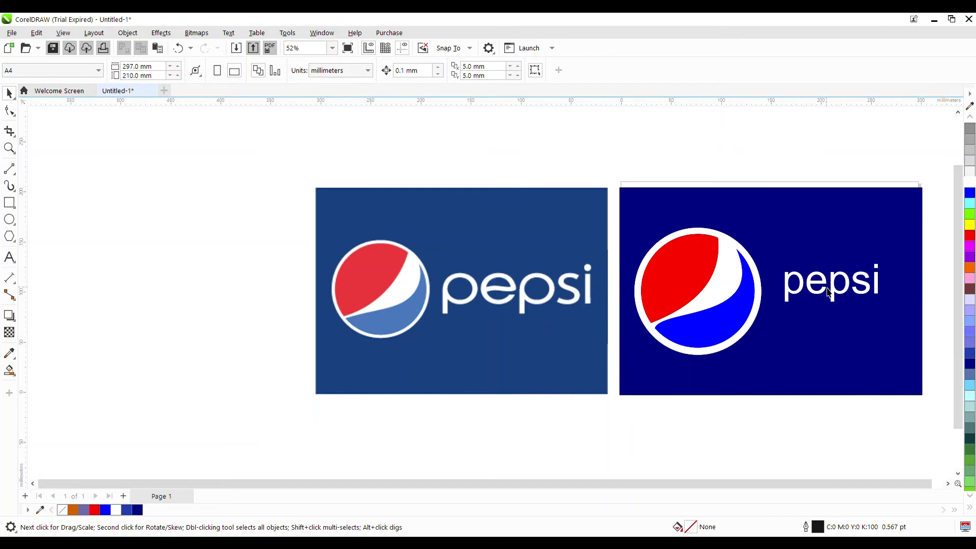
Step: Shift the "pepsi" text slightly farther right from the circle on the navy rectangle
click(791, 285)
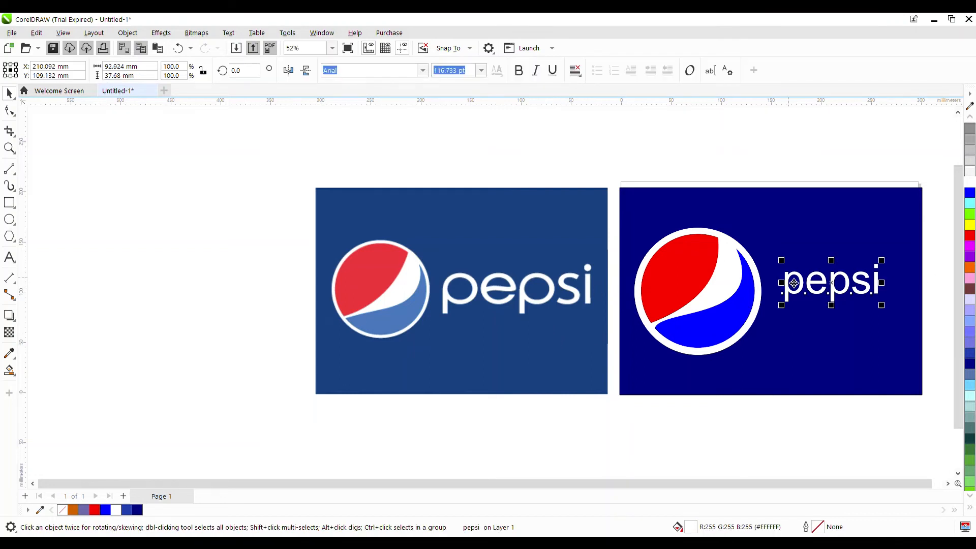
drag(791, 286, 800, 286)
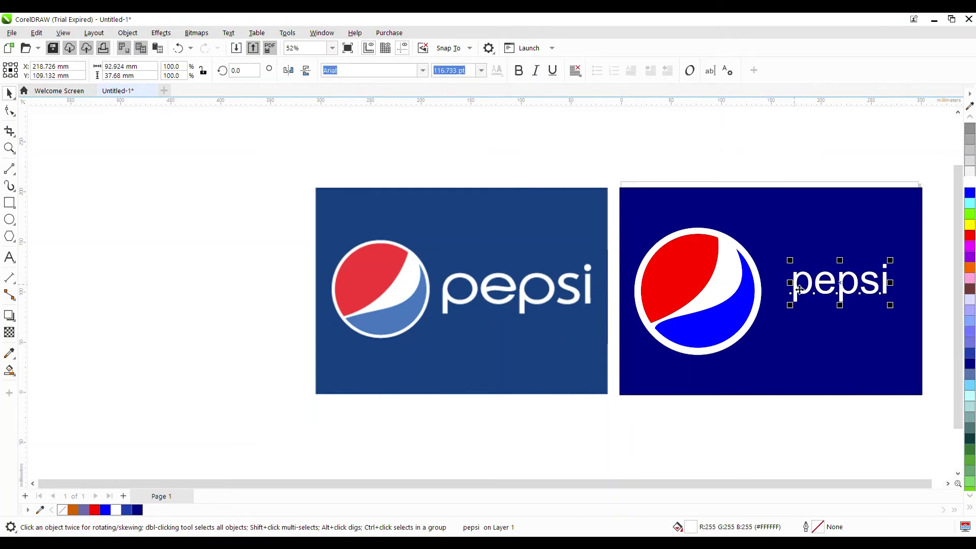
click(838, 324)
click(885, 281)
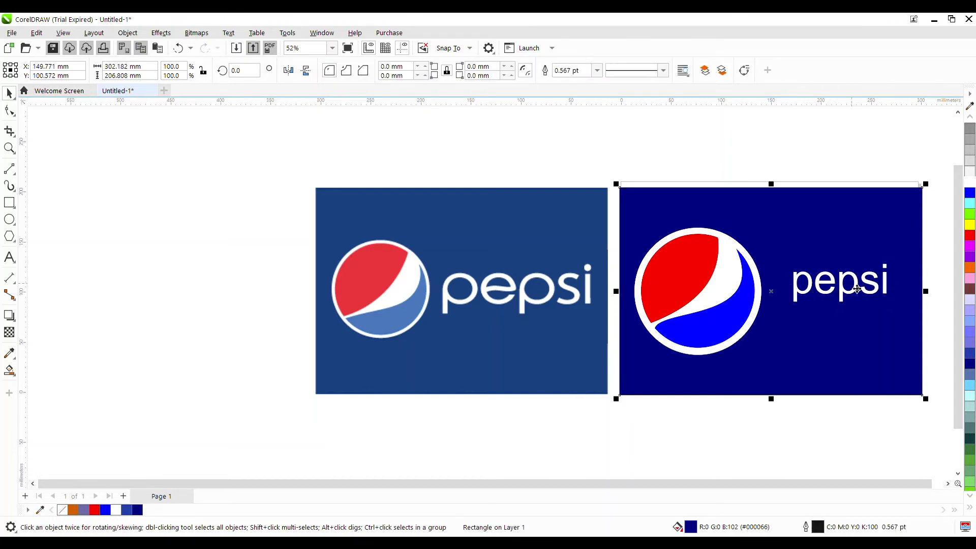
click(947, 257)
Step: Move the "pepsi" text to the empty area left of the reference image and give it a grey outline (#999999)
click(884, 286)
drag(949, 238, 792, 338)
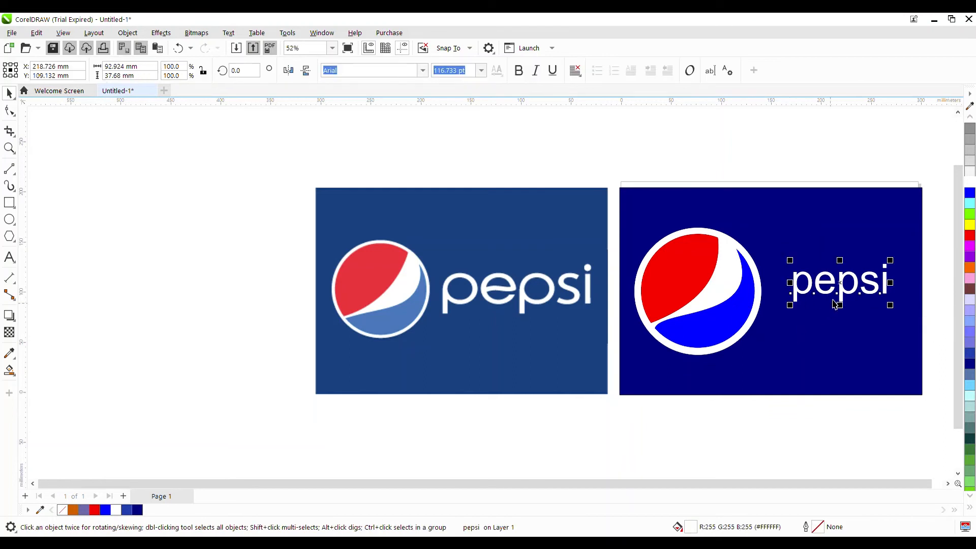
drag(840, 294, 171, 333)
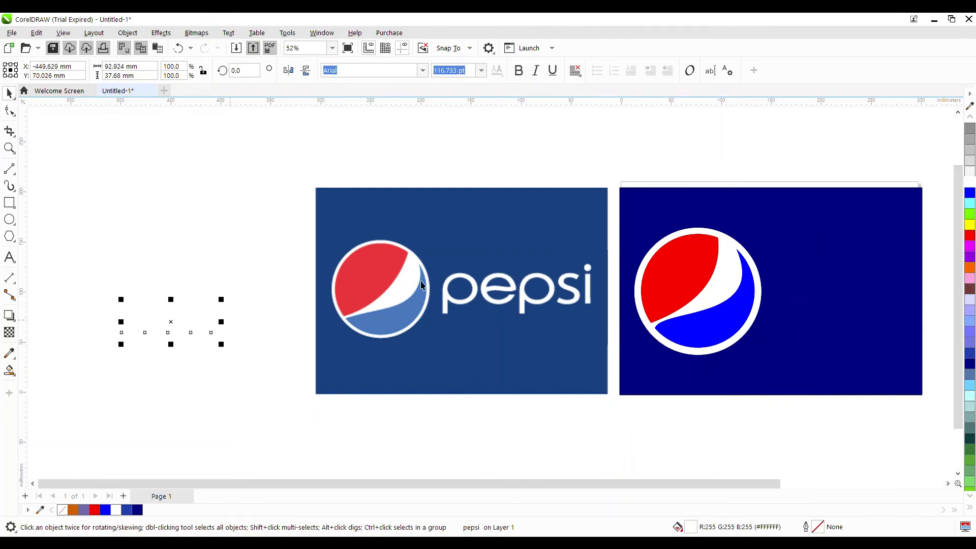
right_click(974, 142)
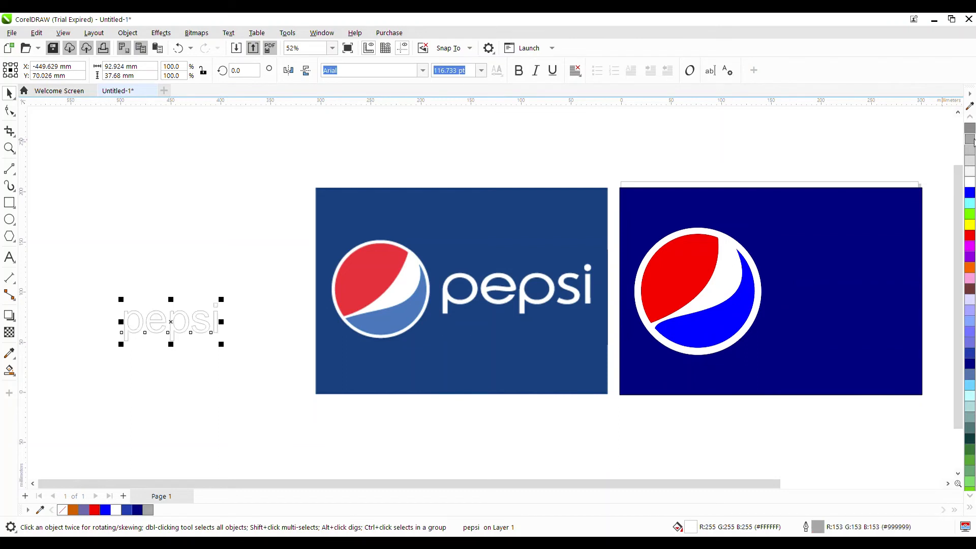
click(138, 305)
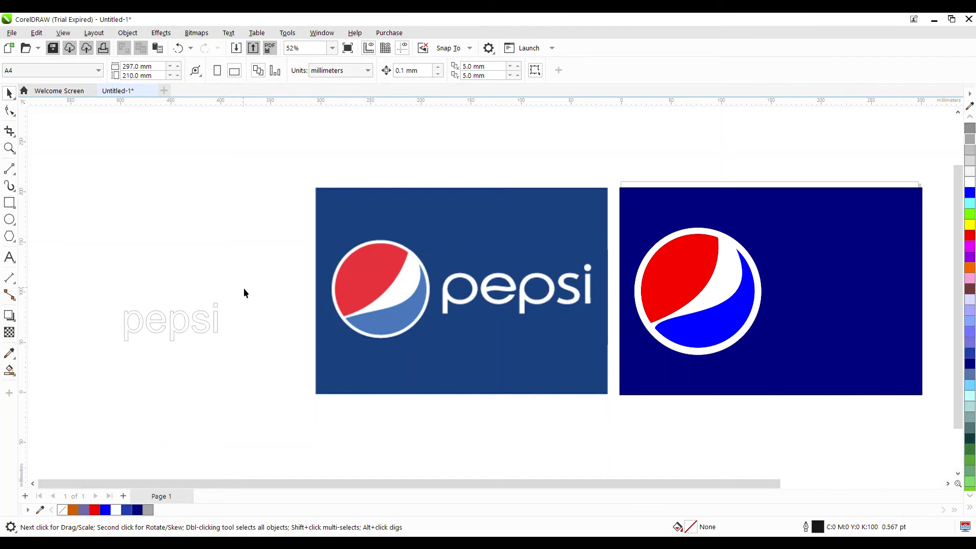
key(F8)
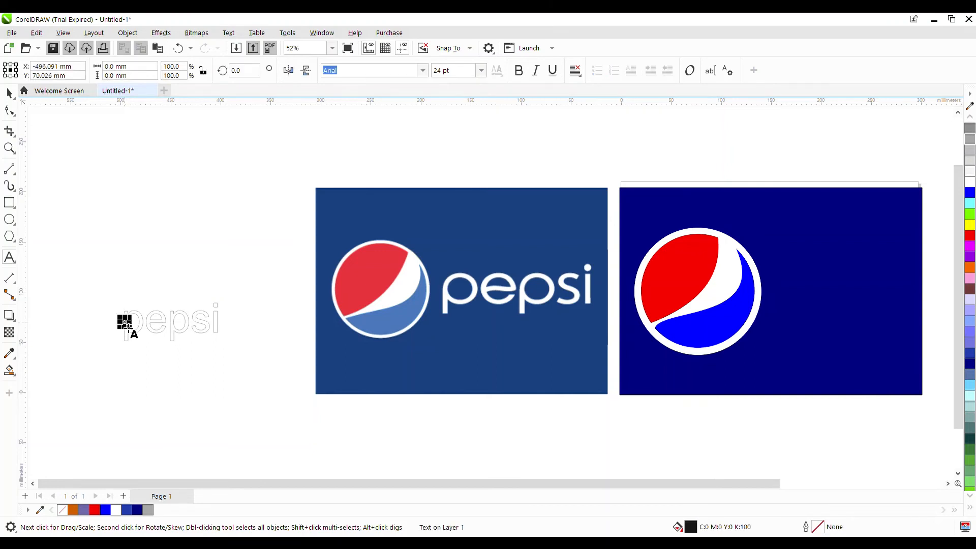
click(227, 331)
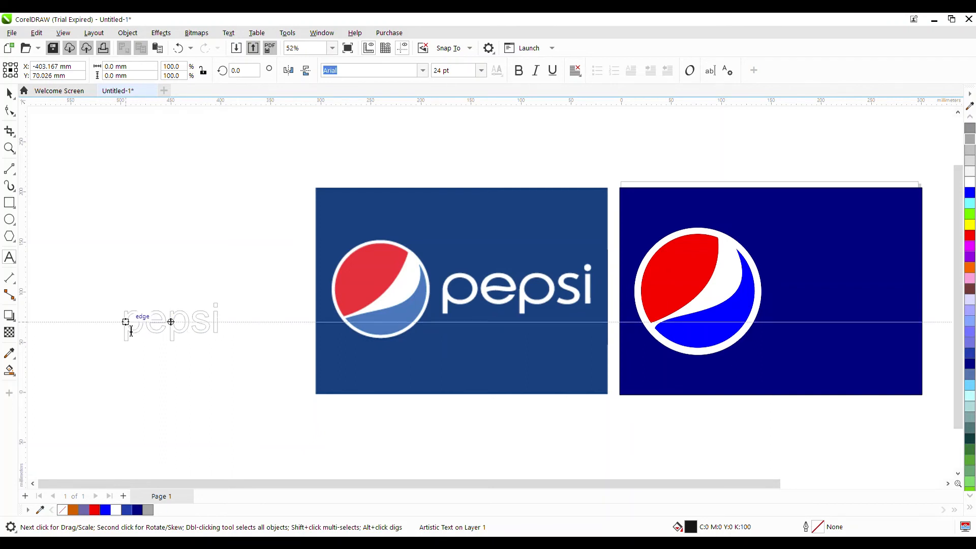
drag(124, 322, 237, 337)
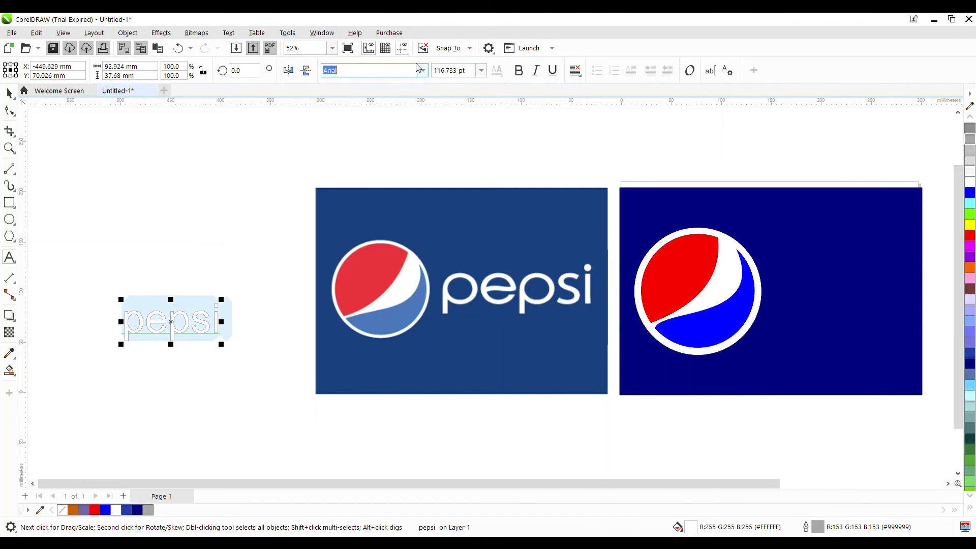
key(BackSpace)
click(9, 93)
drag(426, 274, 323, 317)
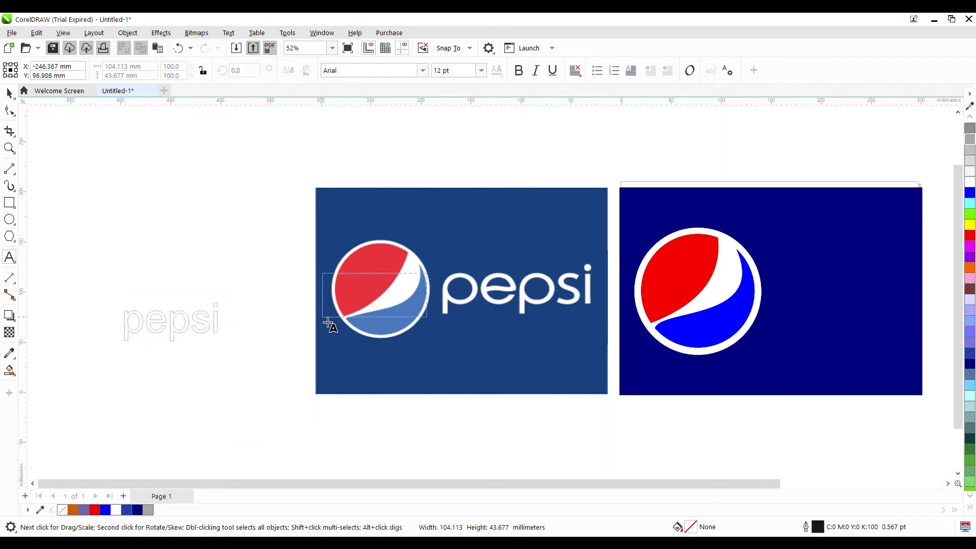
key(ctrl+z)
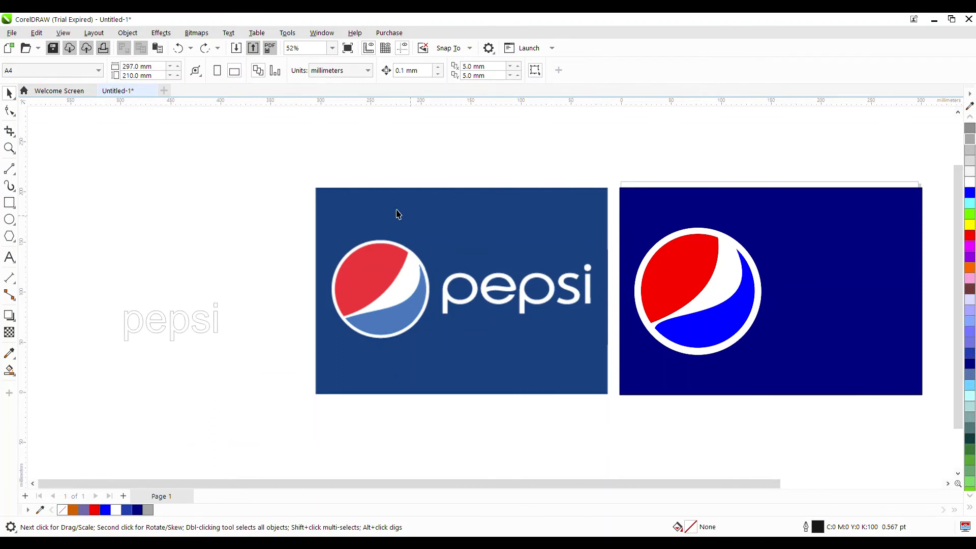
Step: Move the reference image up and left so that it sits directly above the outlined "pepsi" text
drag(396, 212, 116, 120)
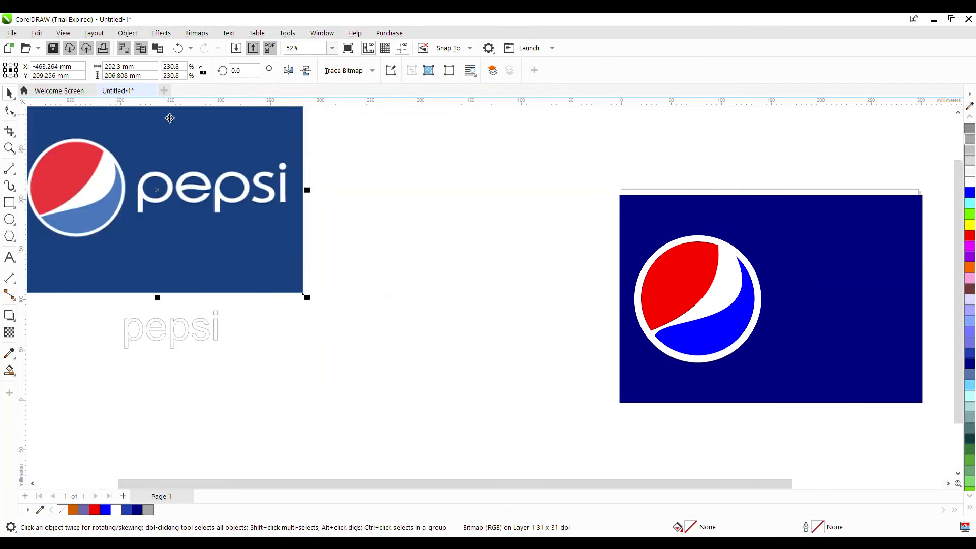
click(332, 341)
Step: Preview fonts on the outlined "pepsi" text against the reference lettering and set its font to Century Gothic
click(128, 330)
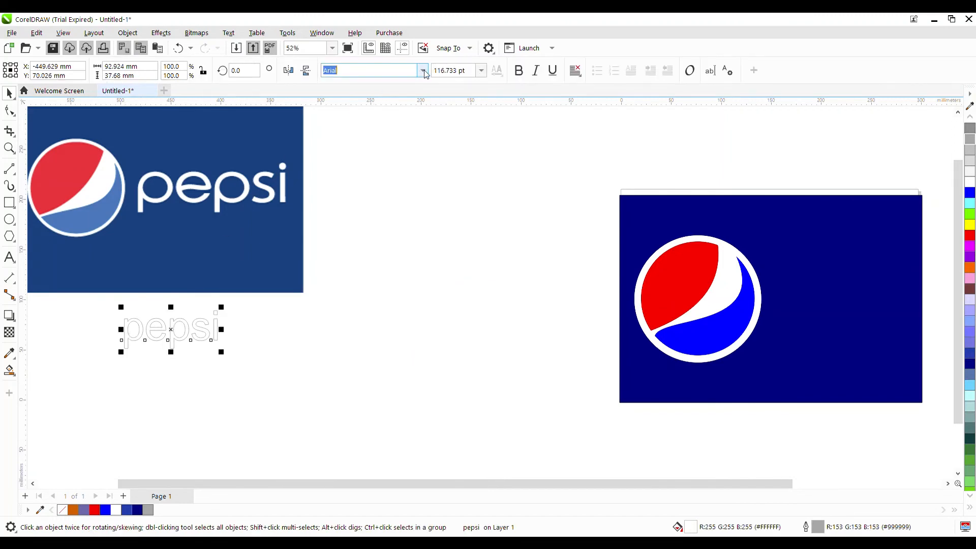
click(396, 216)
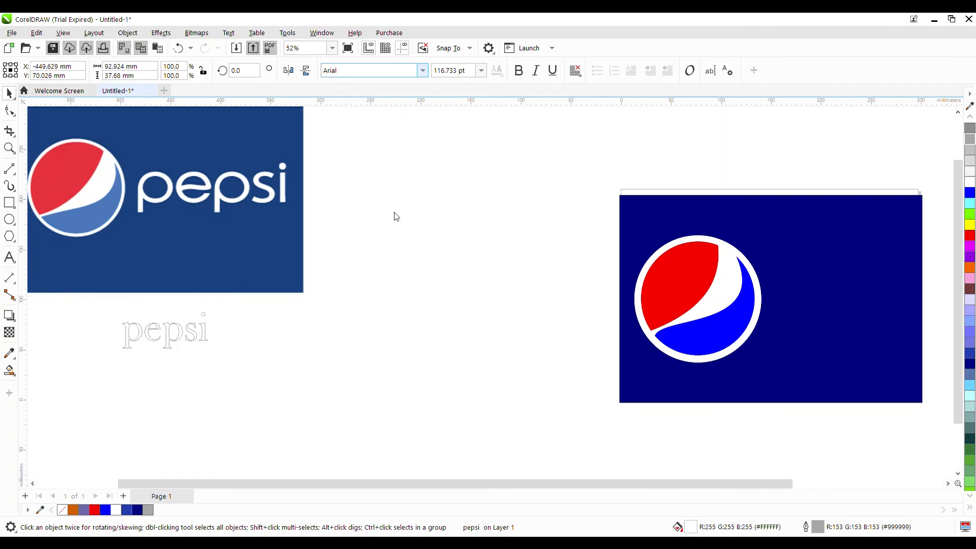
key(Down)
key(Down)
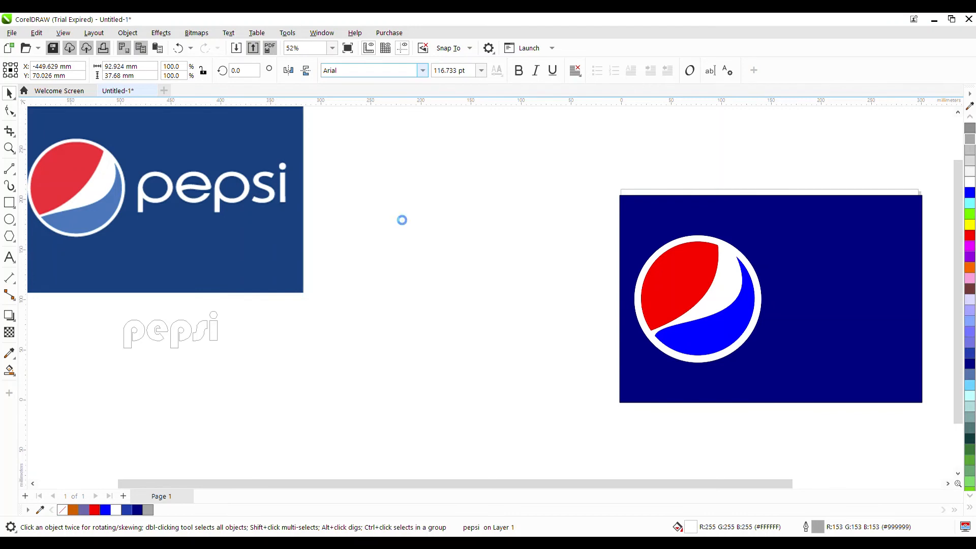
key(Down)
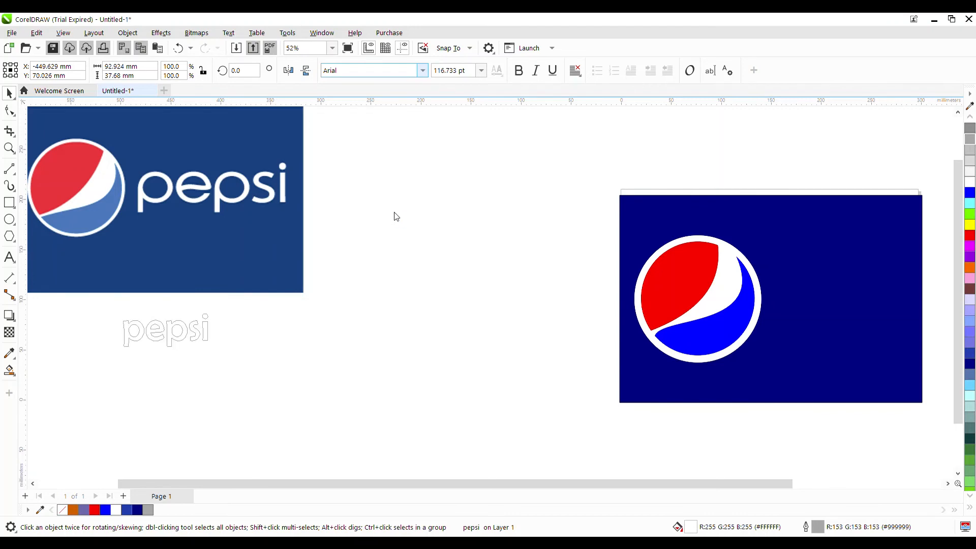
key(Down)
key(Down)
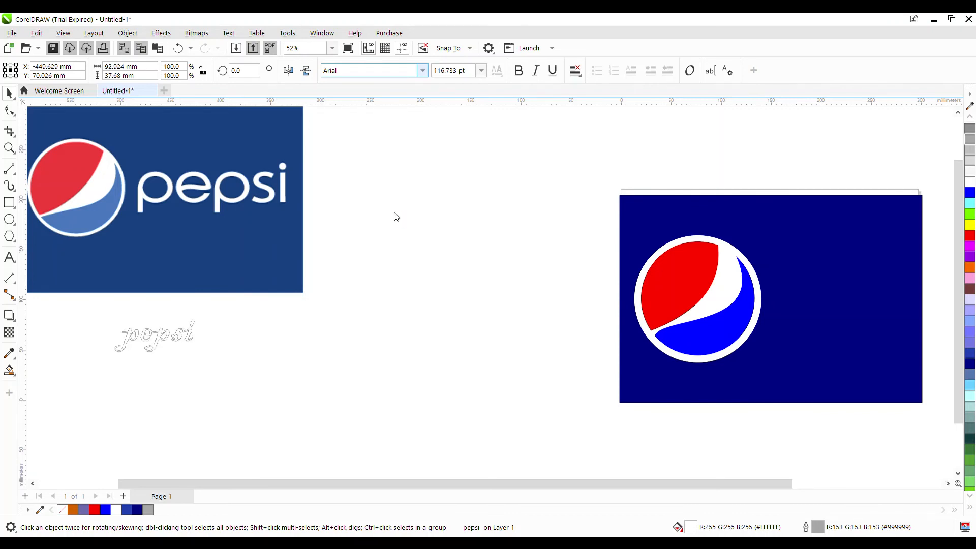
key(Down)
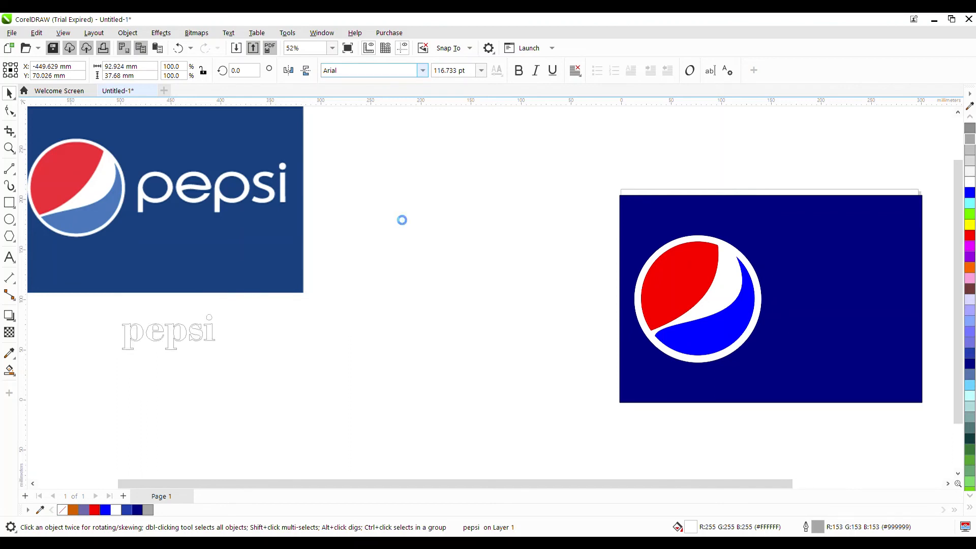
key(Down)
key(Down)
key(Down)
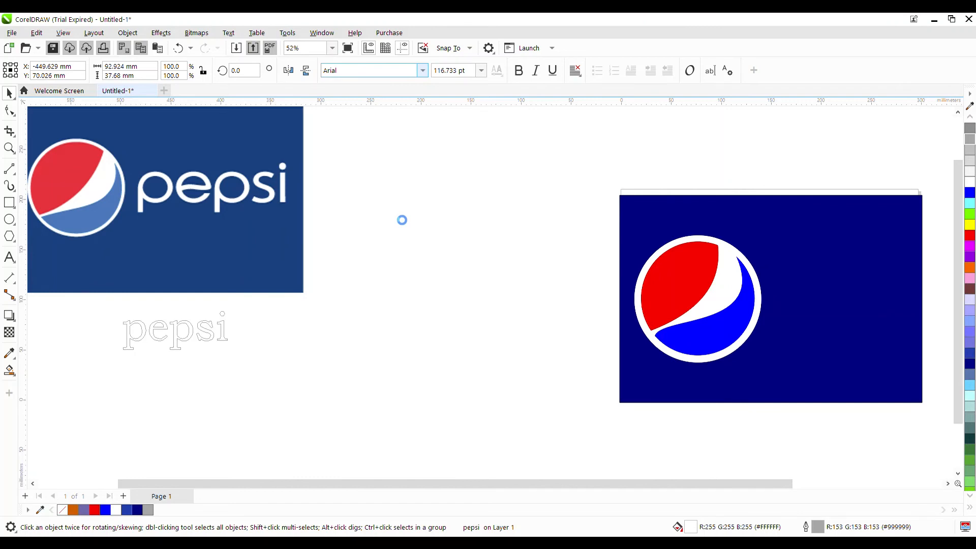
key(Down)
key(Down)
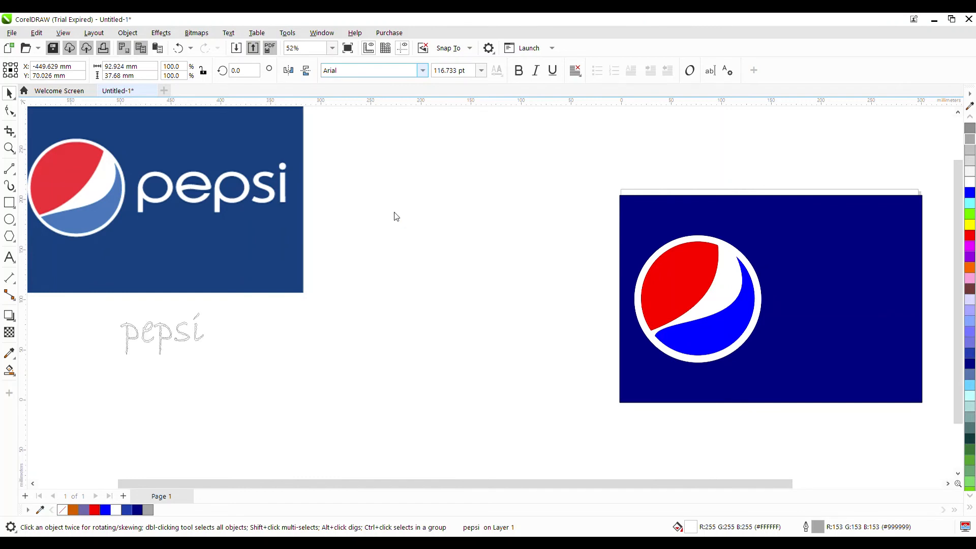
key(Down)
key(Down)
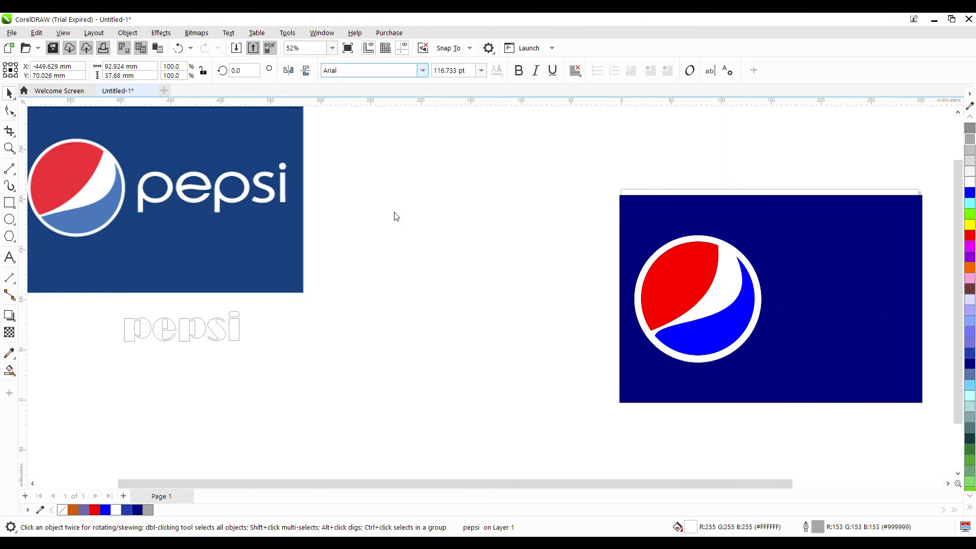
key(Down)
key(Down)
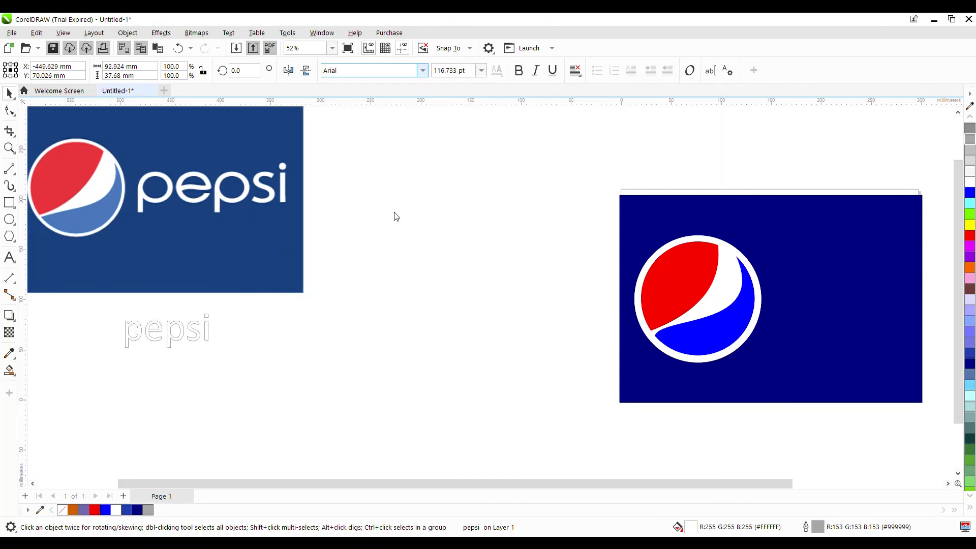
key(Down)
key(Down)
key(Down)
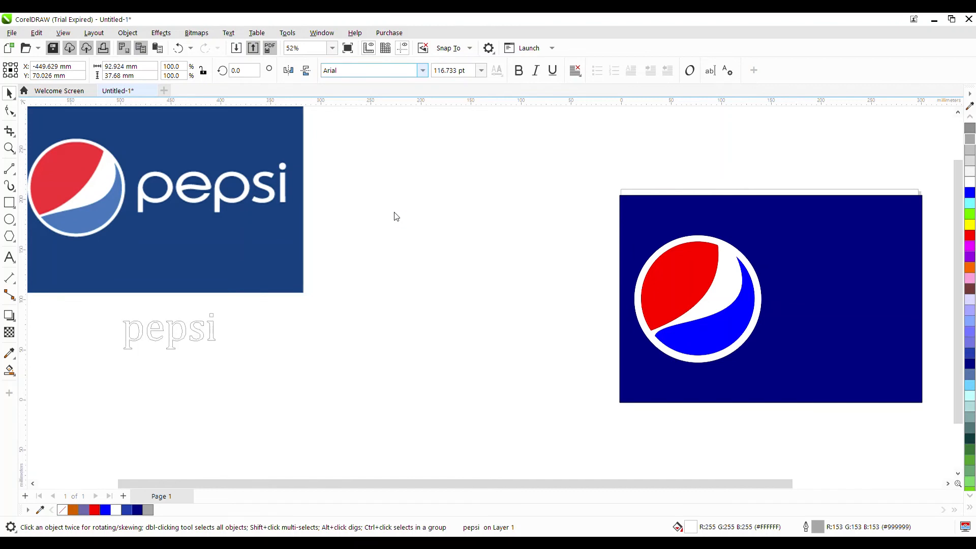
key(Down)
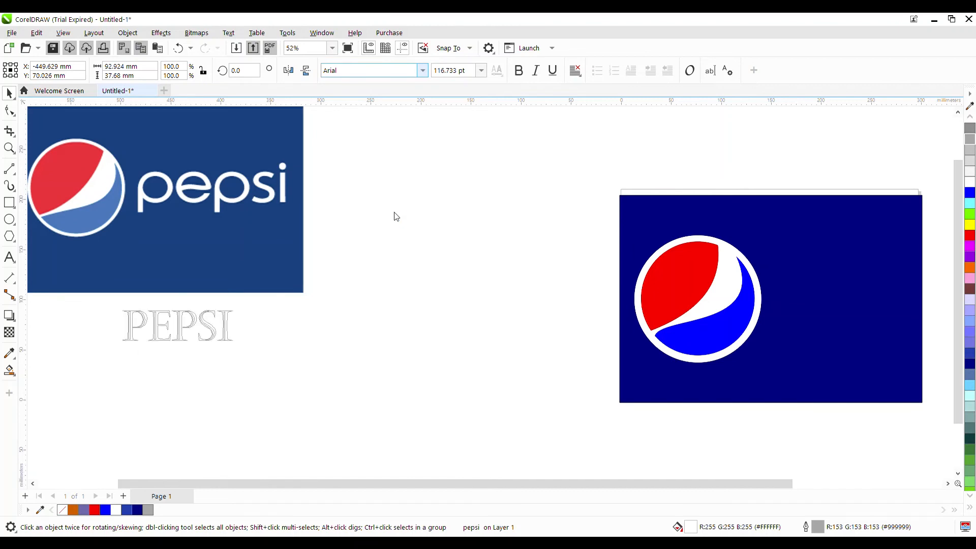
key(Down)
key(Down)
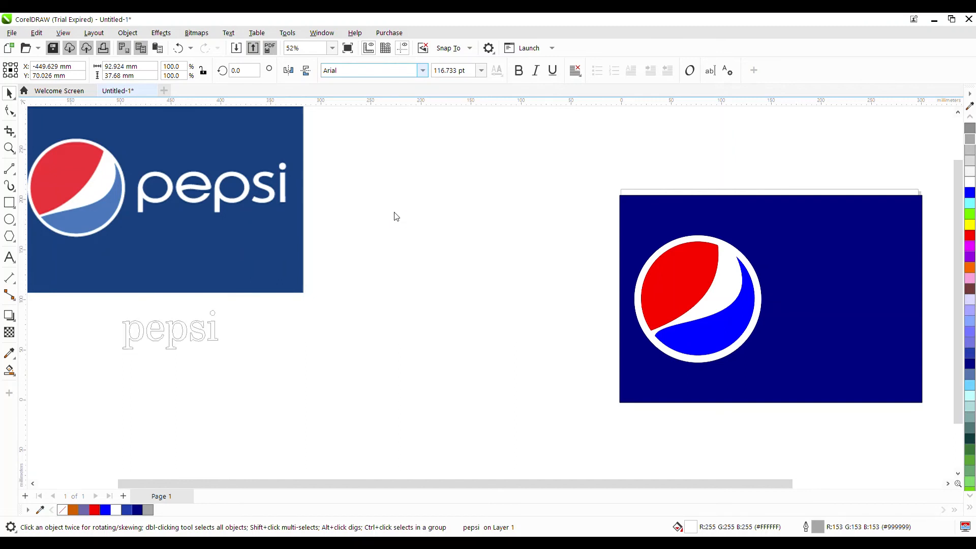
key(Down)
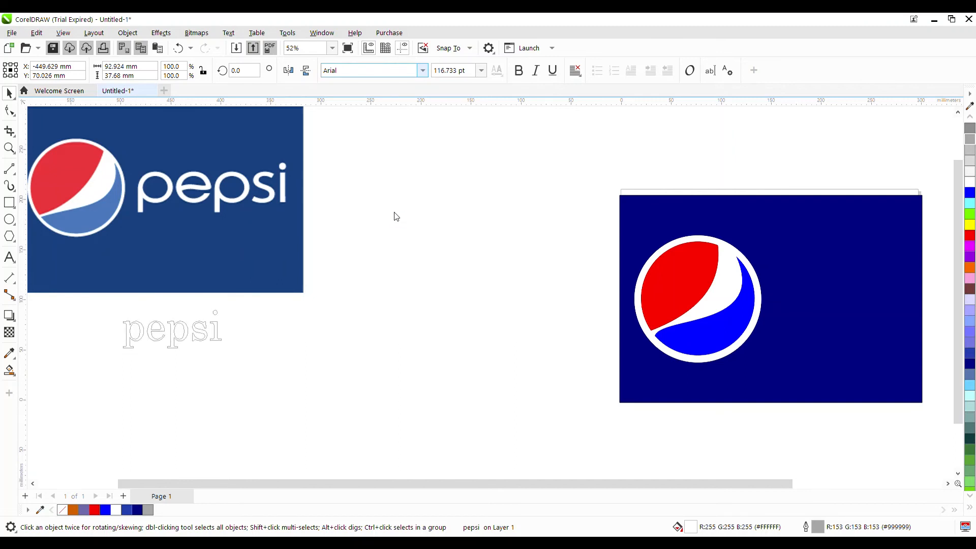
key(Down)
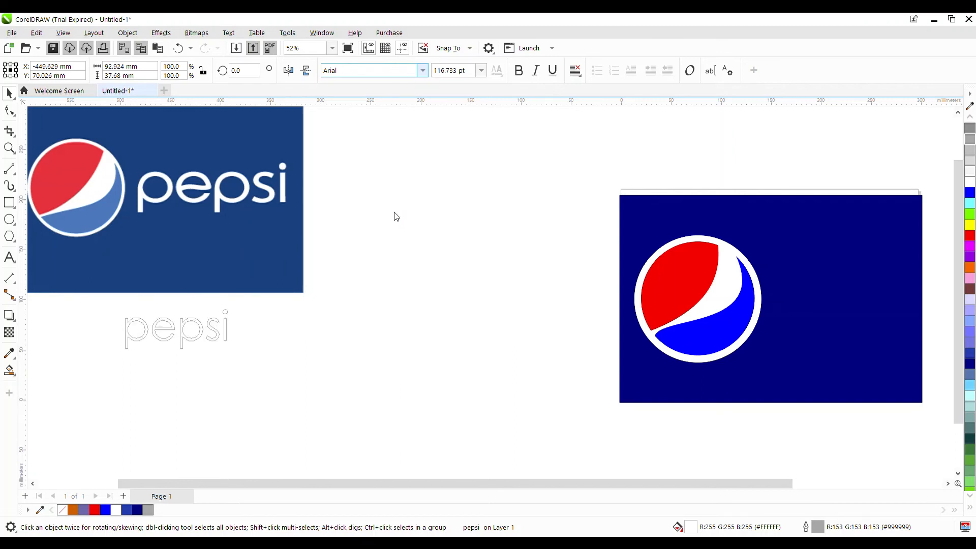
key(Down)
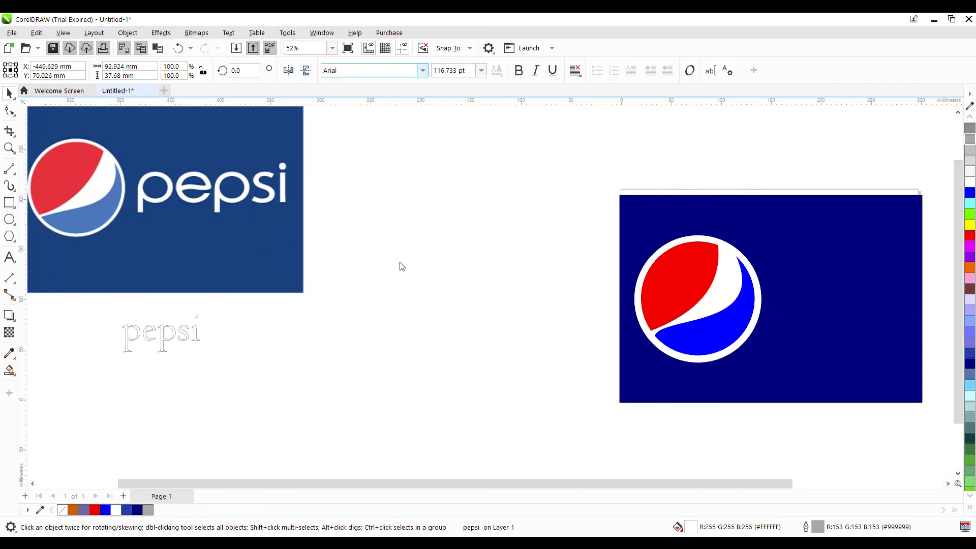
key(Down)
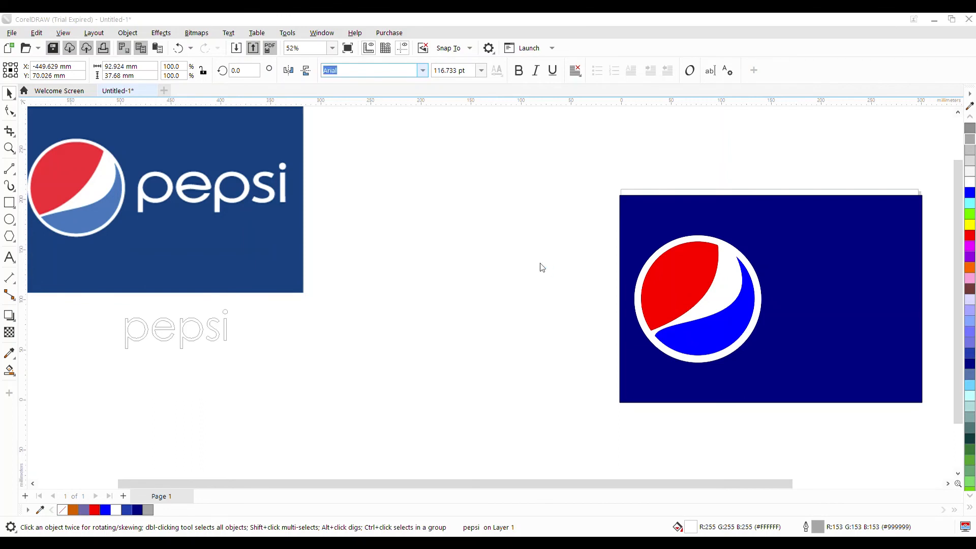
Step: Move the Century Gothic "pepsi" text onto the navy rectangle, just right of the circle
click(208, 318)
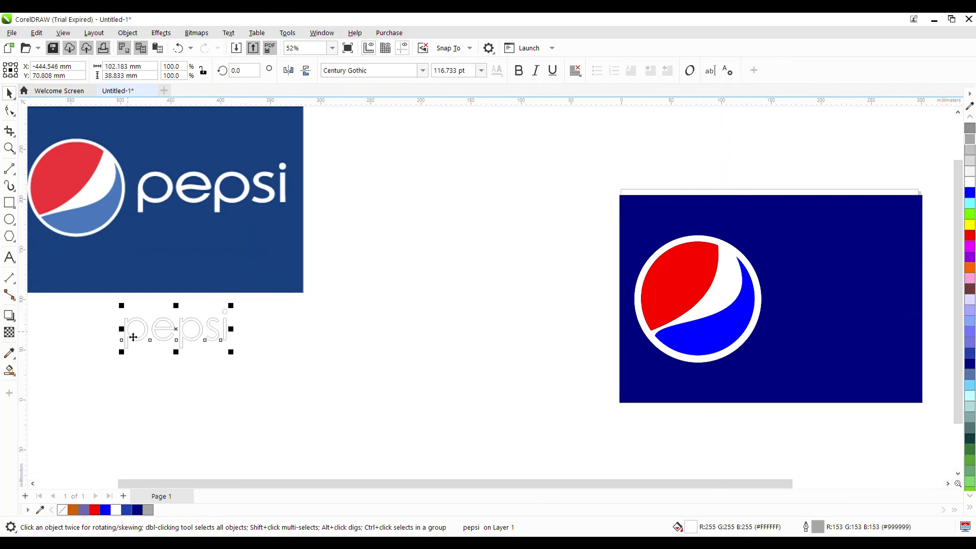
click(257, 339)
drag(187, 336, 831, 302)
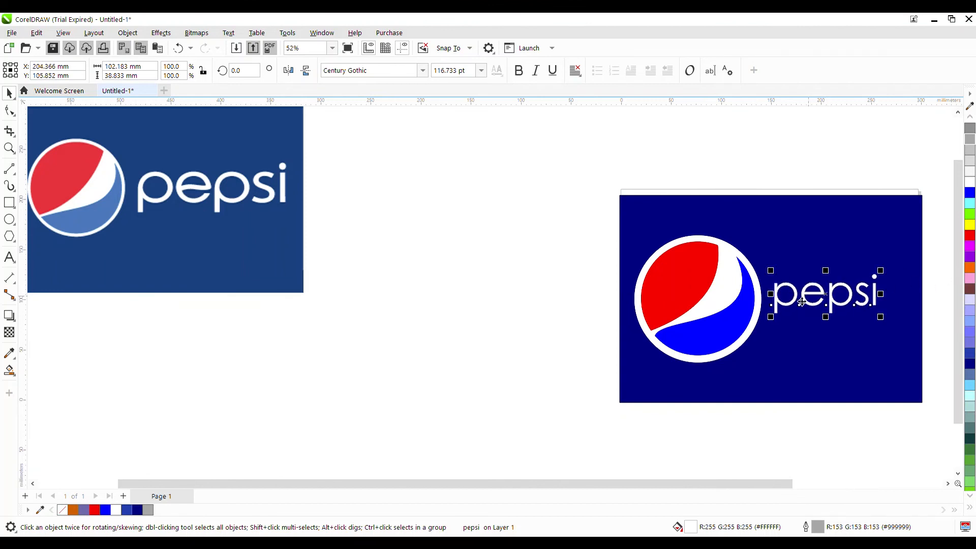
Step: Set the outline colour of all the characters in the "pepsi" text to white
double_click(781, 301)
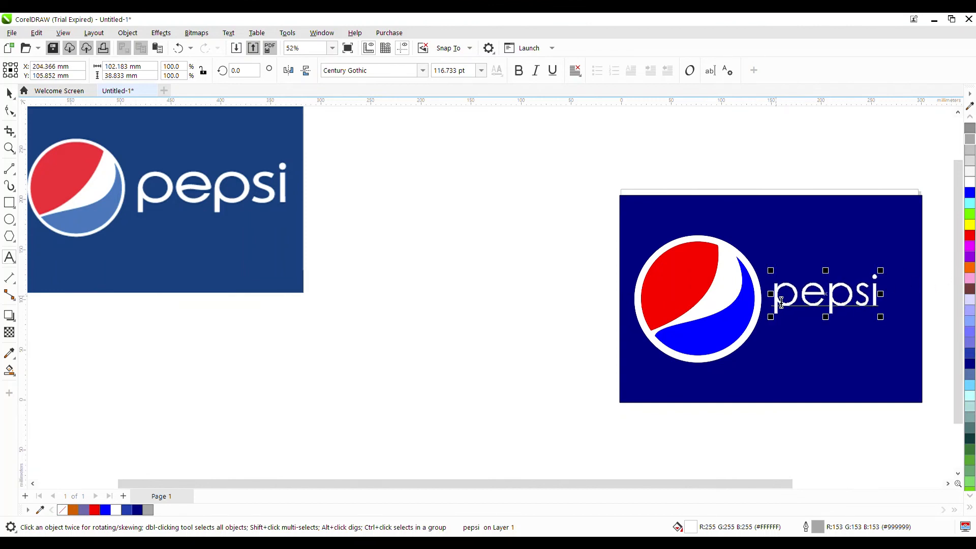
double_click(815, 299)
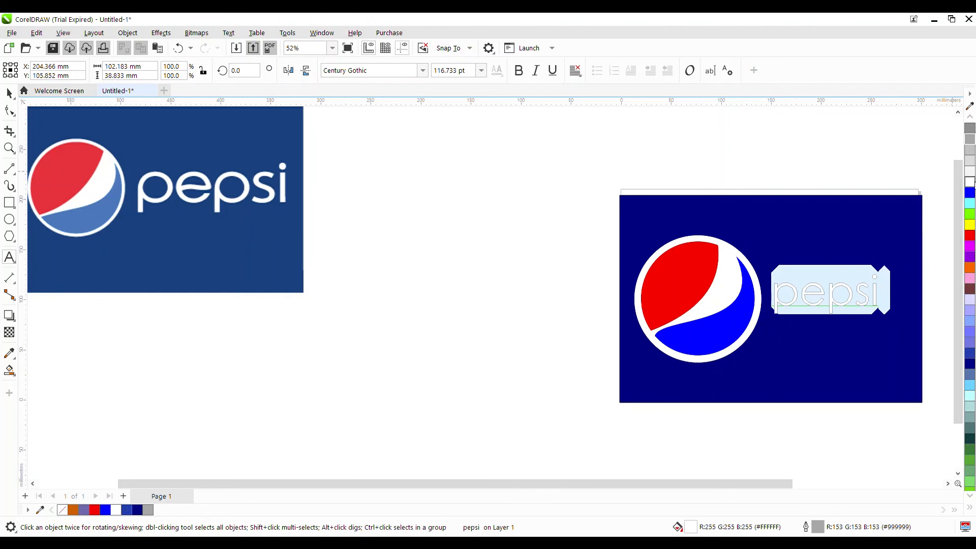
right_click(971, 183)
click(897, 183)
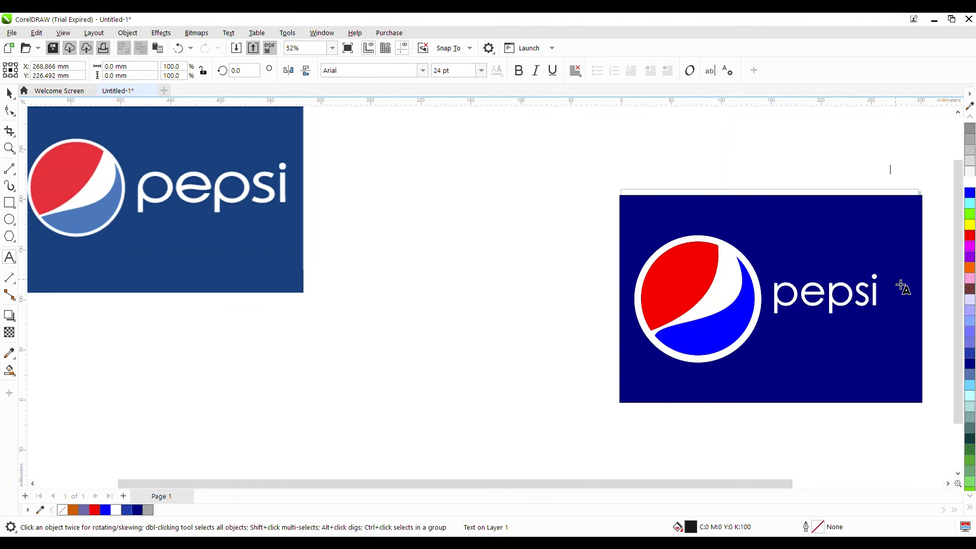
scroll(900, 285, down, 2)
drag(481, 267, 557, 283)
click(9, 94)
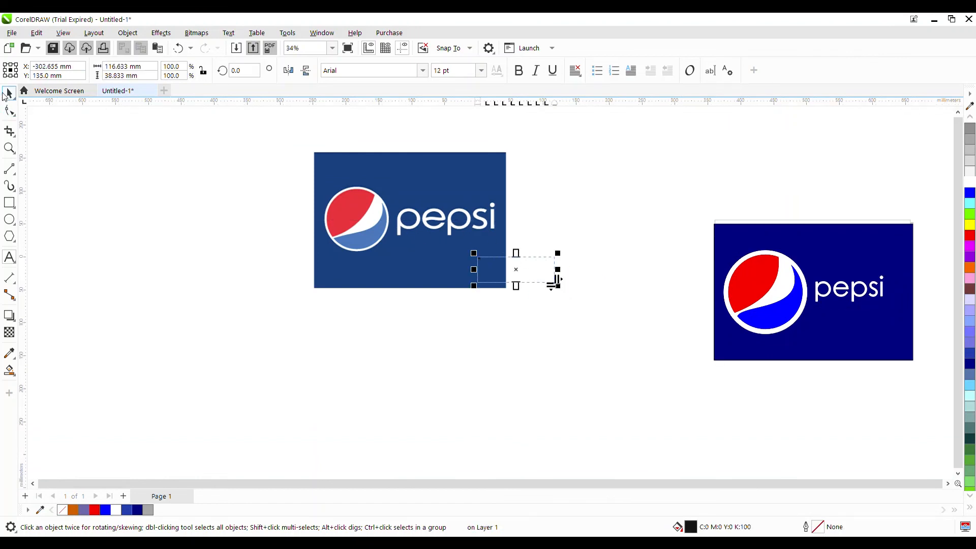
click(507, 277)
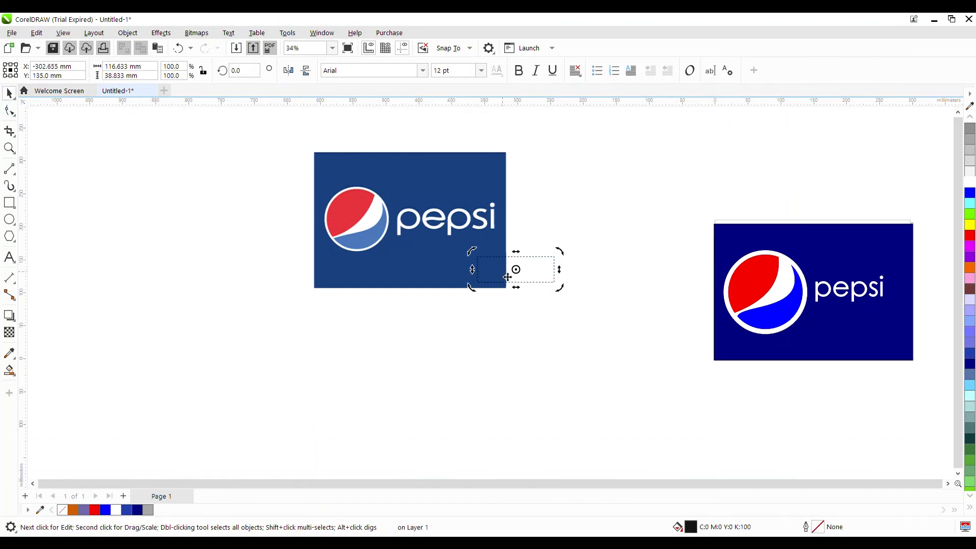
key(Delete)
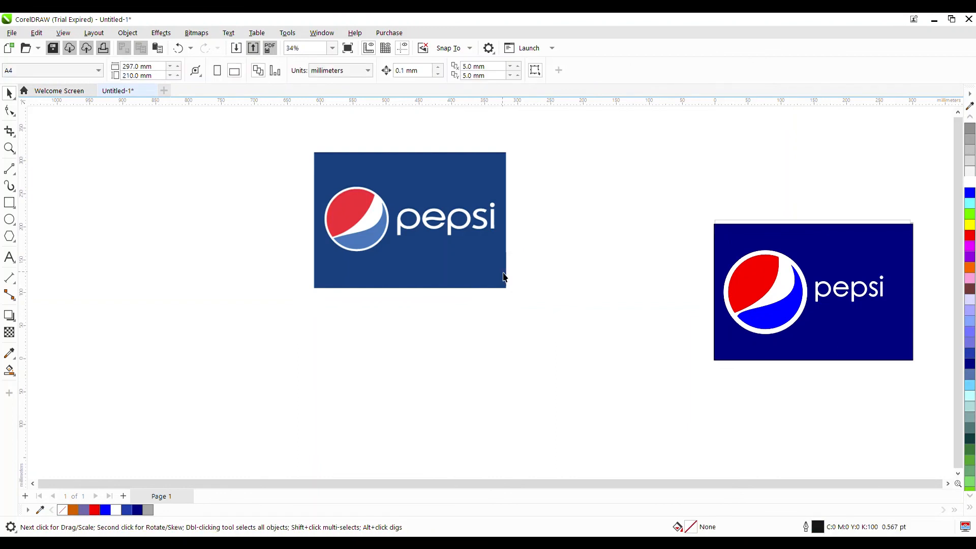
Step: Move the reference image down and right so that it lines up horizontally with the navy rectangle
click(468, 224)
drag(468, 224, 578, 296)
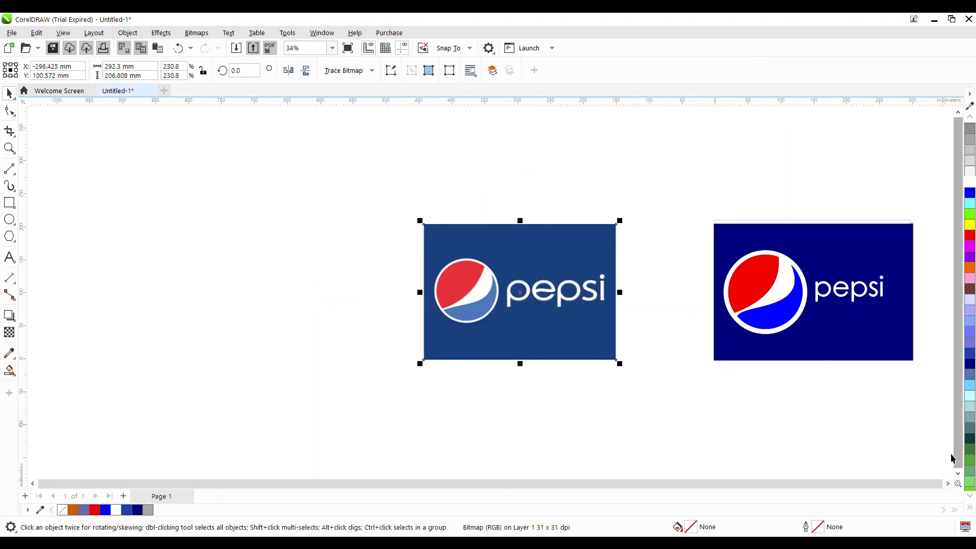
Step: Scale the "pepsi" text on the navy rectangle up proportionally to about 126 mm wide, about 144 pt
click(948, 483)
click(949, 483)
click(676, 290)
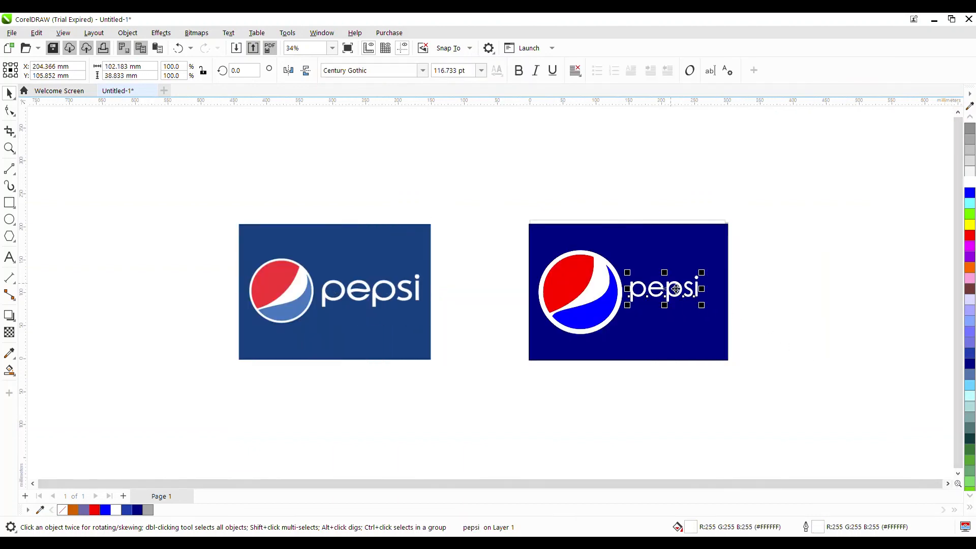
drag(707, 311, 724, 322)
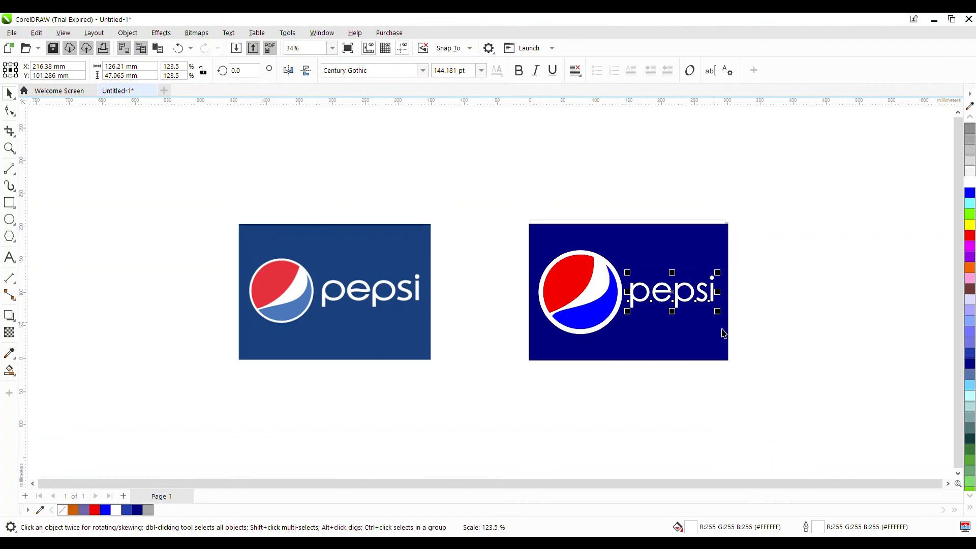
click(771, 280)
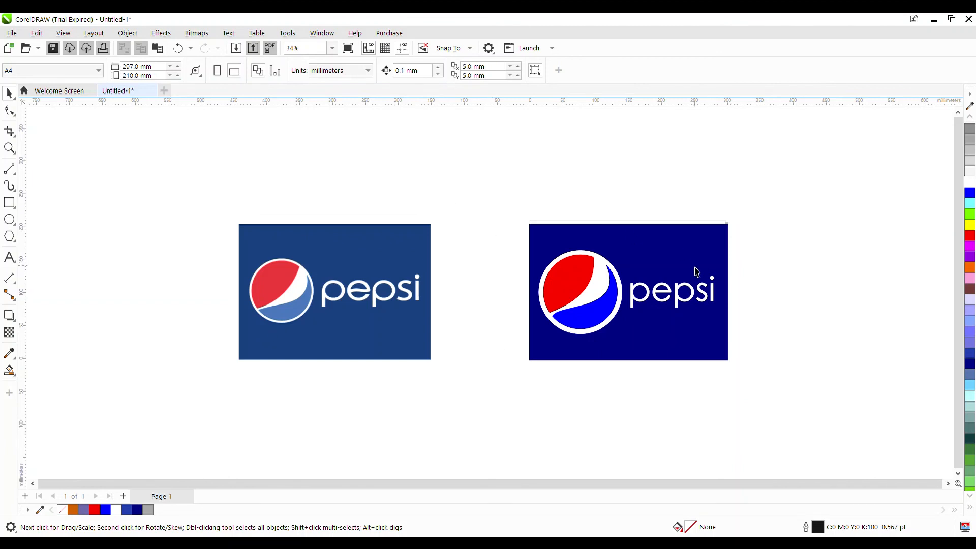
click(585, 283)
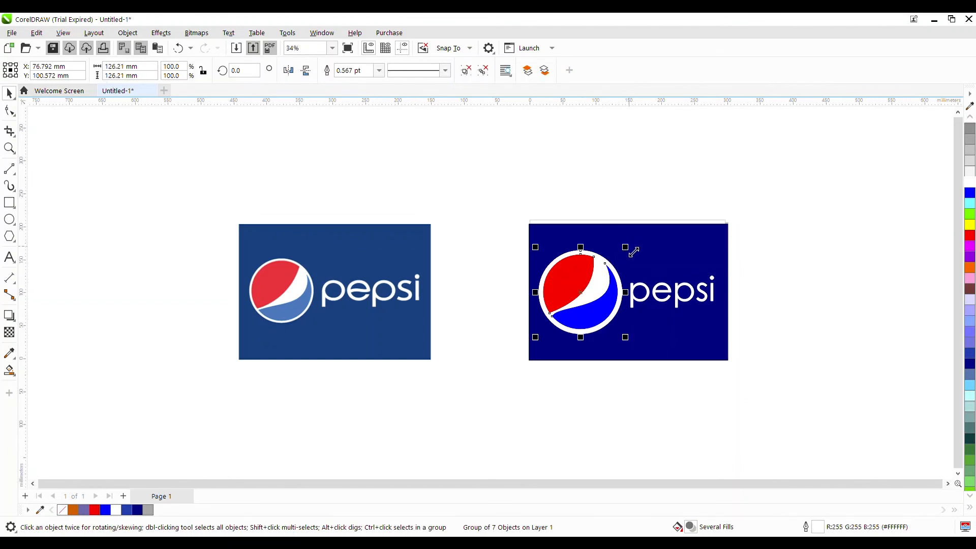
drag(634, 252, 621, 263)
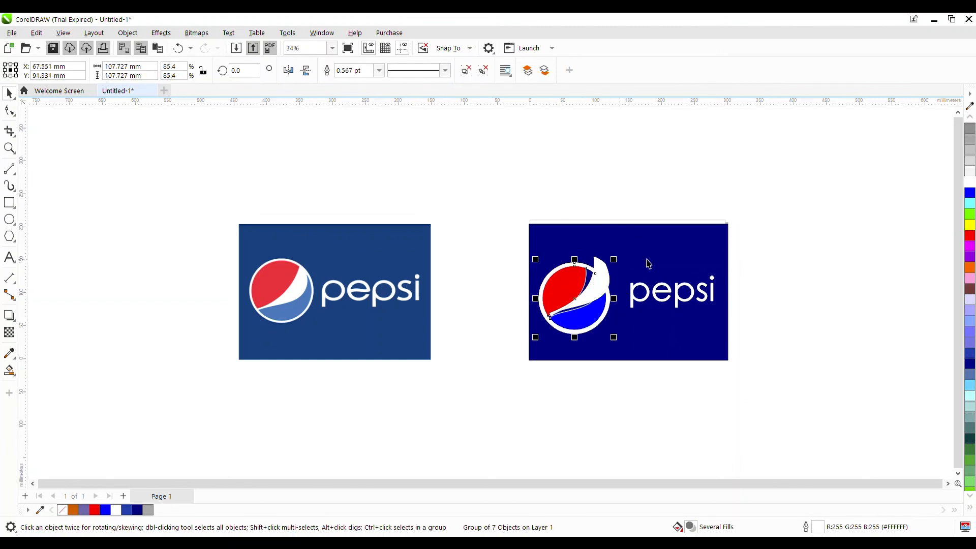
click(803, 260)
key(ctrl+z)
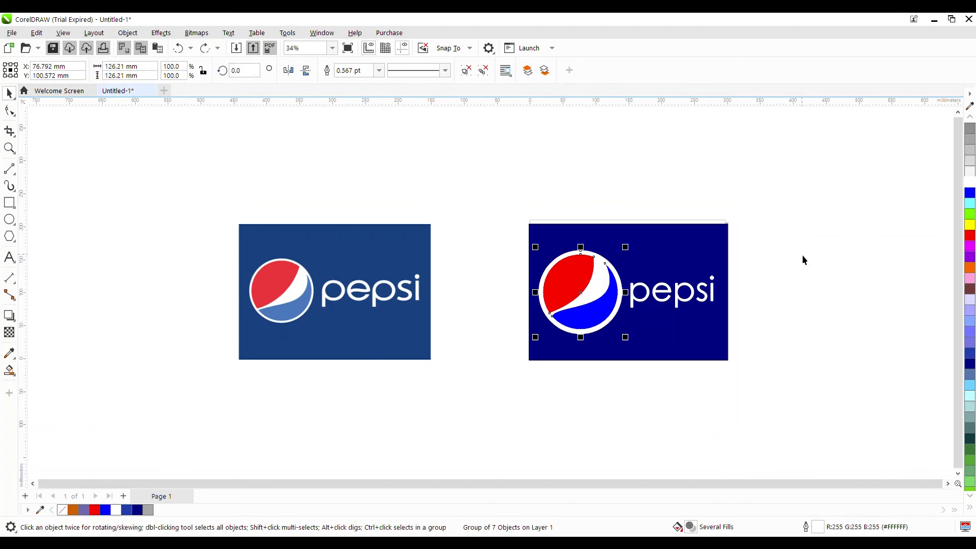
Step: Group the ringed circle together with its separate white swoosh on the navy rectangle
drag(472, 228, 631, 351)
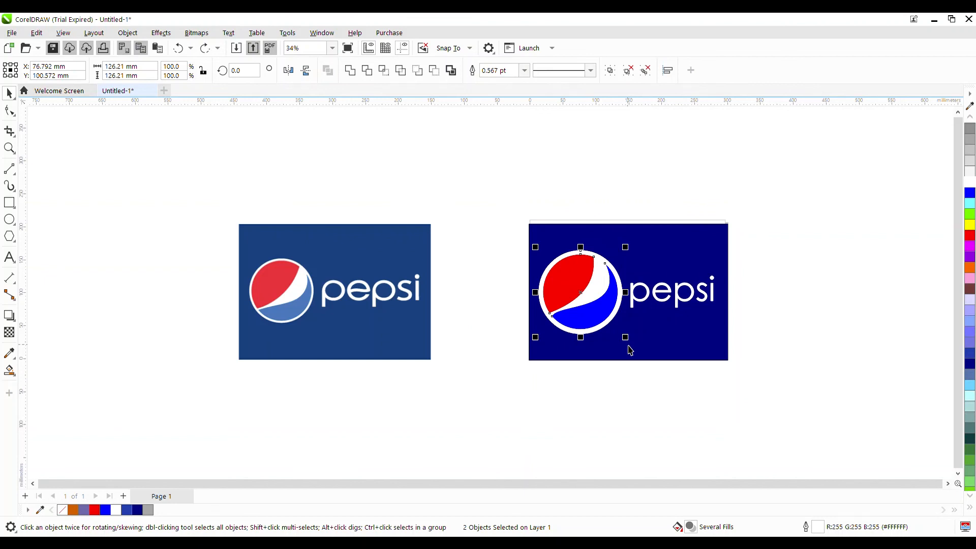
key(ctrl+g)
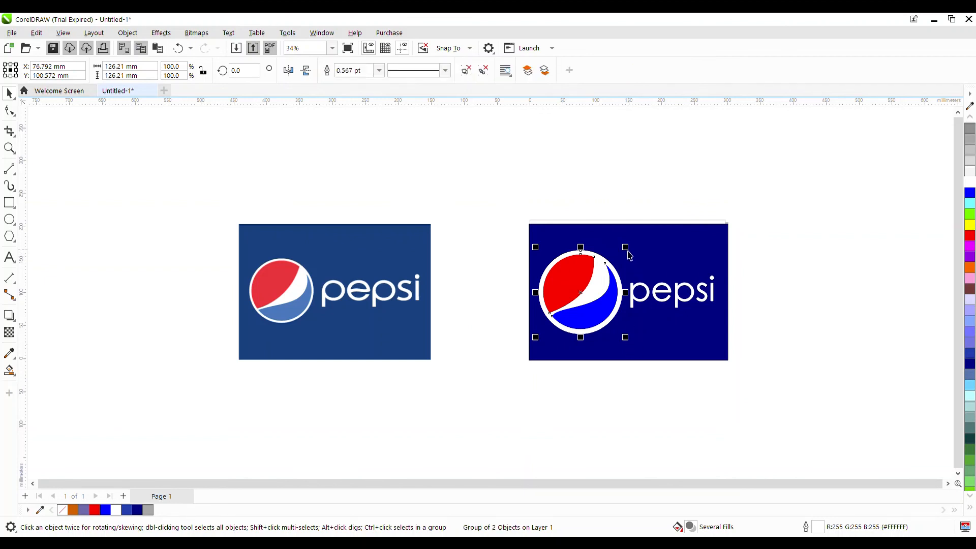
Step: Scale the grouped circle down proportionally to about 98 mm wide and move it up level with the "pepsi" text
drag(626, 247, 607, 266)
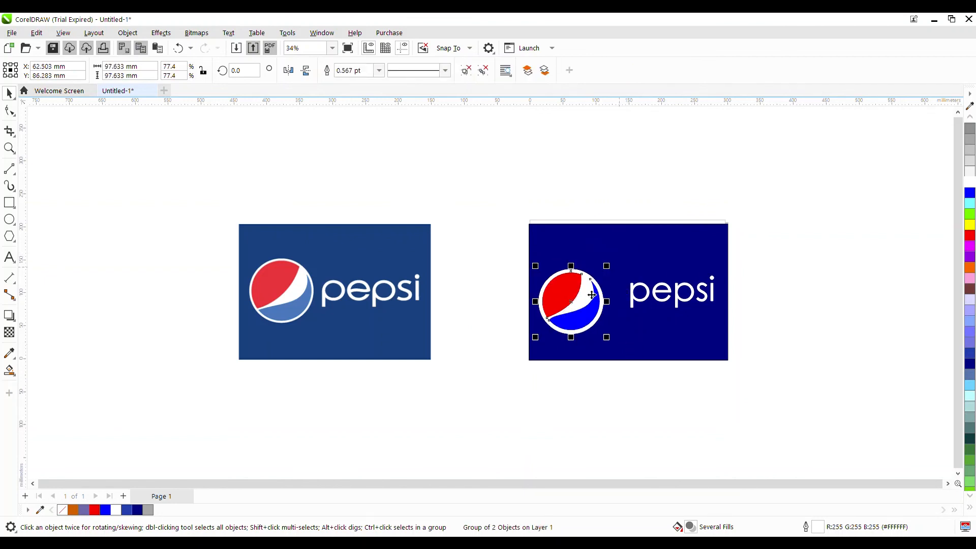
drag(585, 301, 585, 294)
click(768, 275)
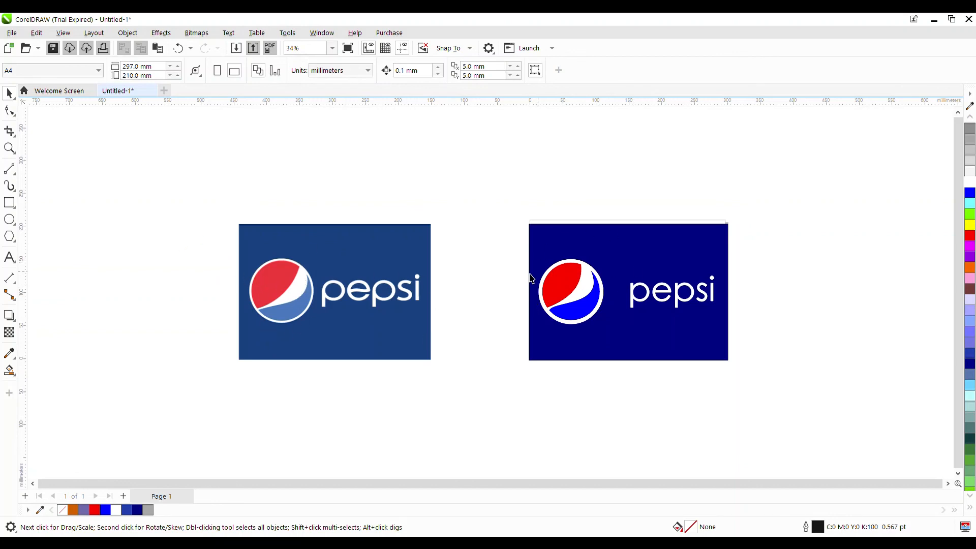
Step: Stretch the "pepsi" text slightly wider towards the circle, keeping its right edge and height in place
click(651, 303)
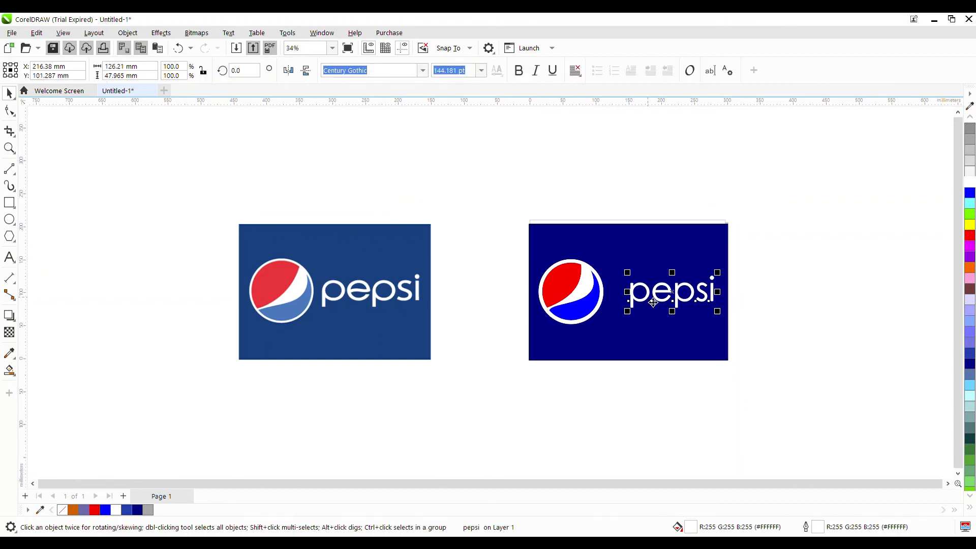
drag(631, 297, 622, 296)
click(805, 213)
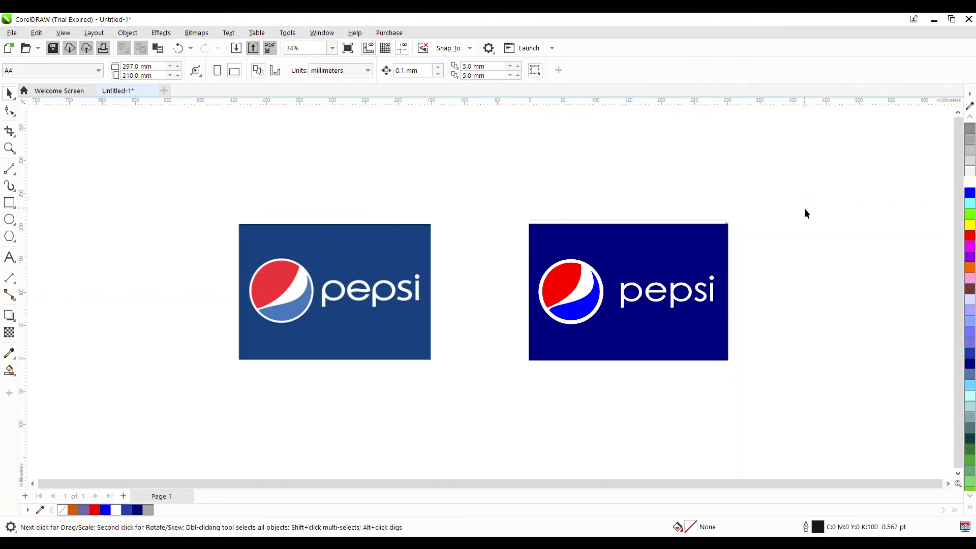